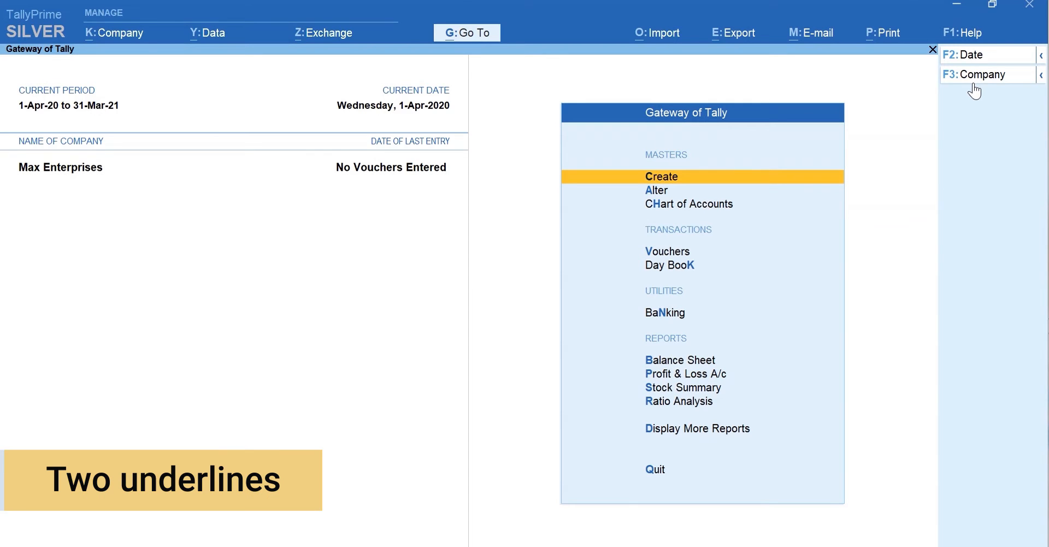
# Step: Open voucher entry for Max Enterprises, landing on Payment voucher No. 1 dated 1-Apr-20
pyautogui.press('ctrl')
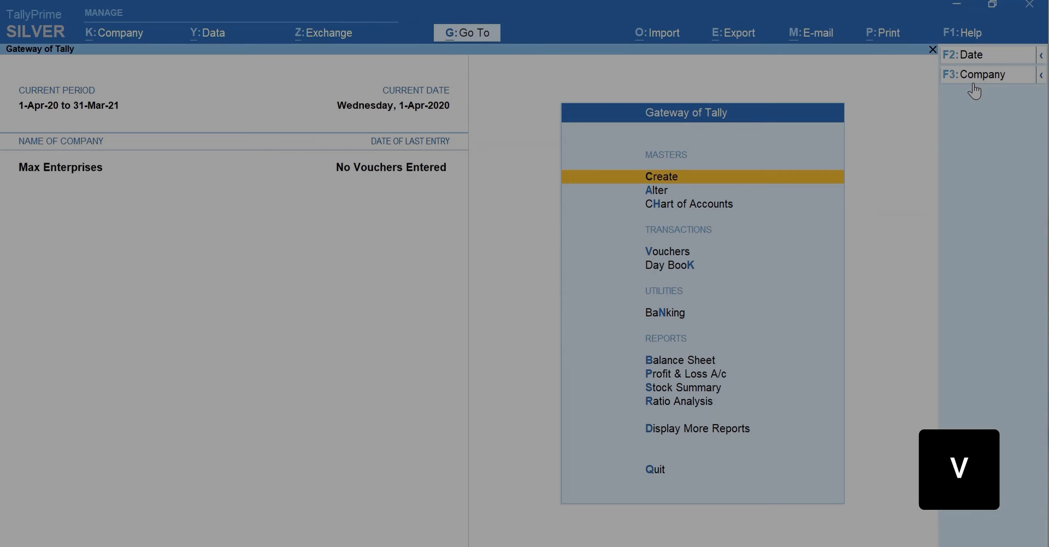
pyautogui.press('v')
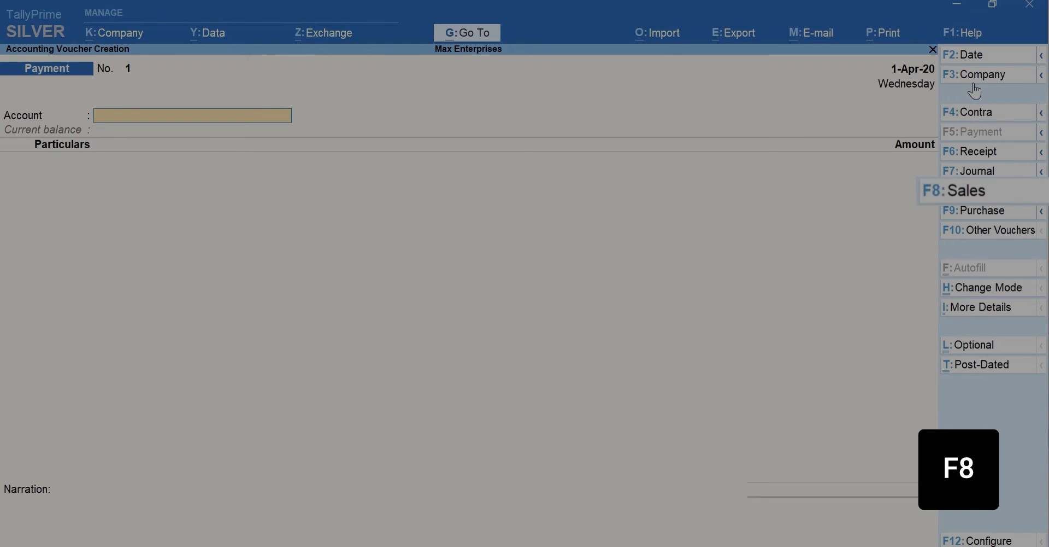
# Step: Switch to a Sales voucher and start creating a new party ledger with Alt+C
pyautogui.press('F8')
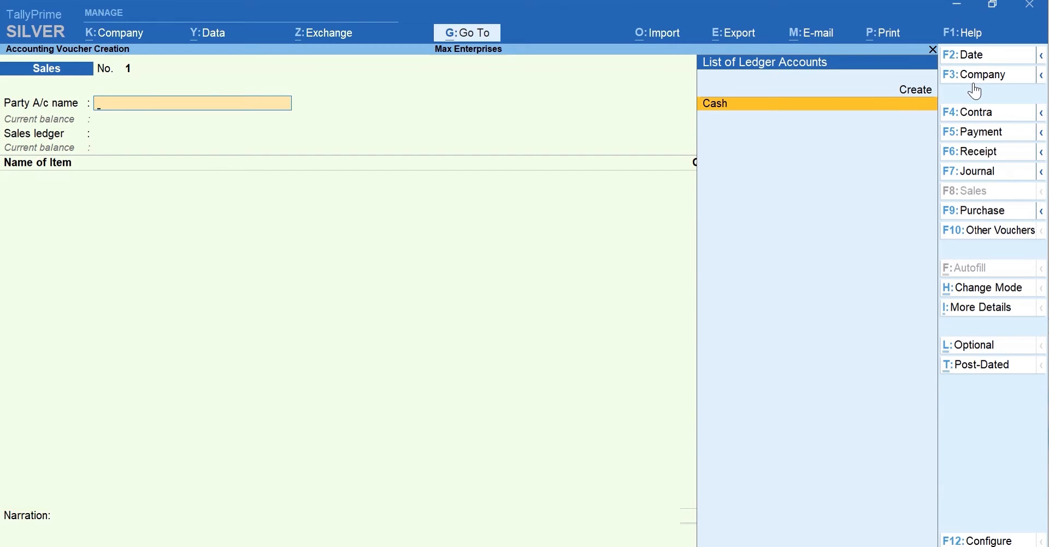
pyautogui.hotkey('alt', 'c')
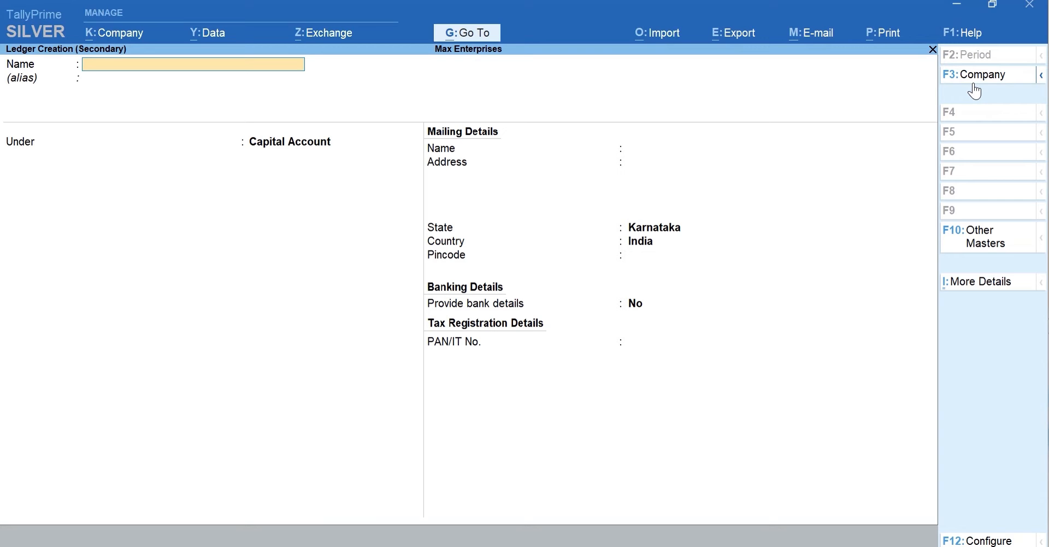
# Step: Name the new ledger Ace Electronics and place it under Sundry Debtors
pyautogui.write('Ac')
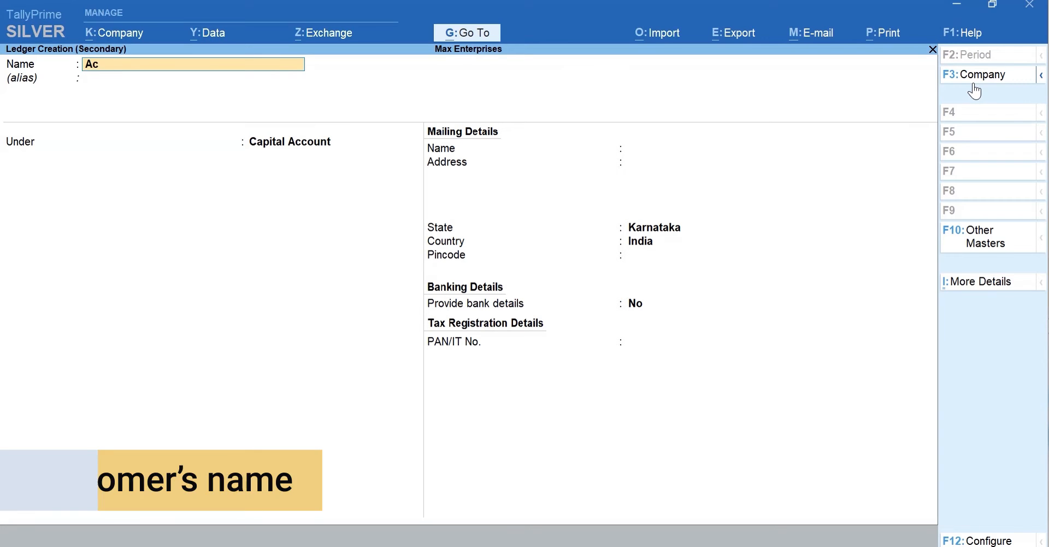
pyautogui.write('e electronics')
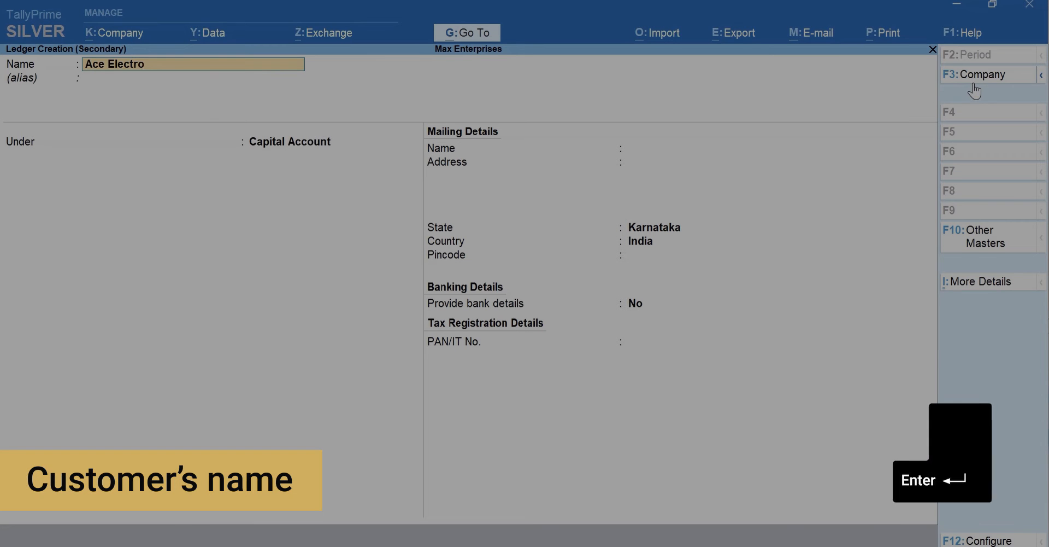
pyautogui.press('Return')
pyautogui.press('Return')
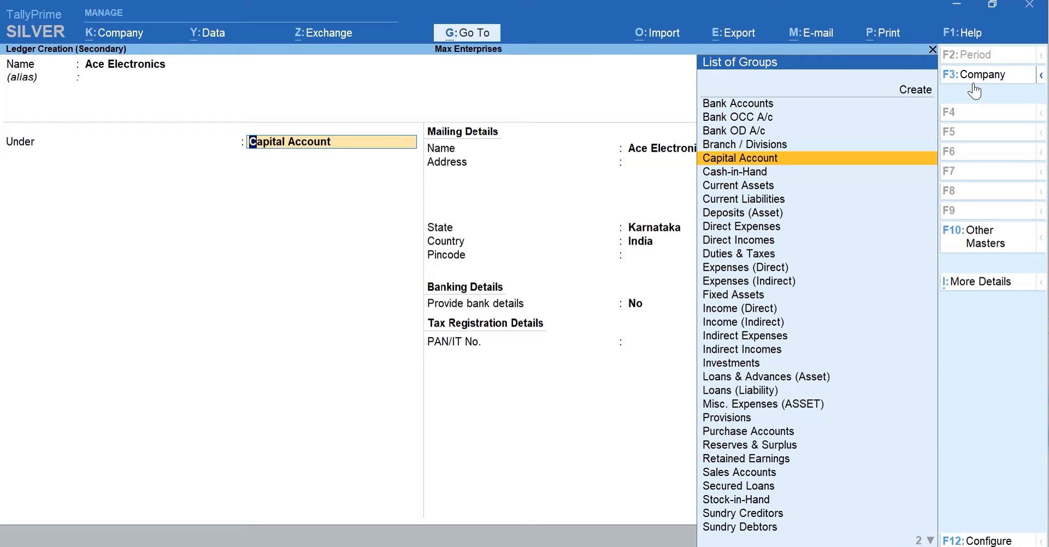
pyautogui.write('D')
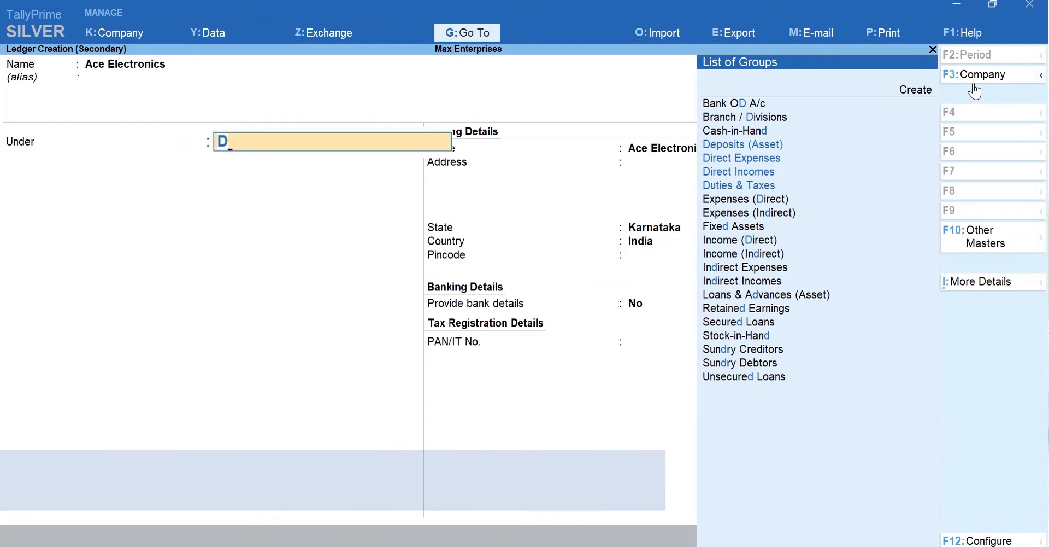
pyautogui.write('e')
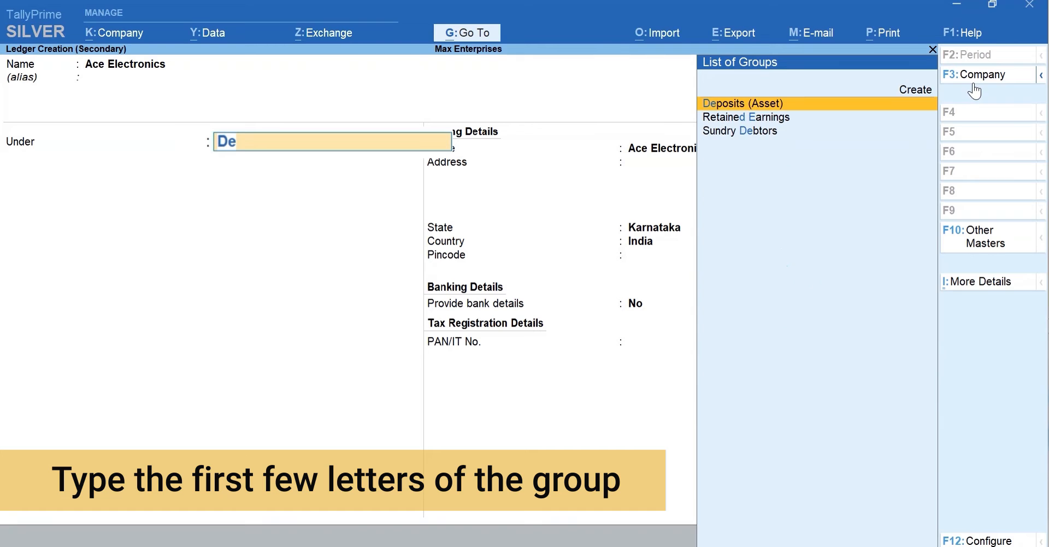
pyautogui.write('b')
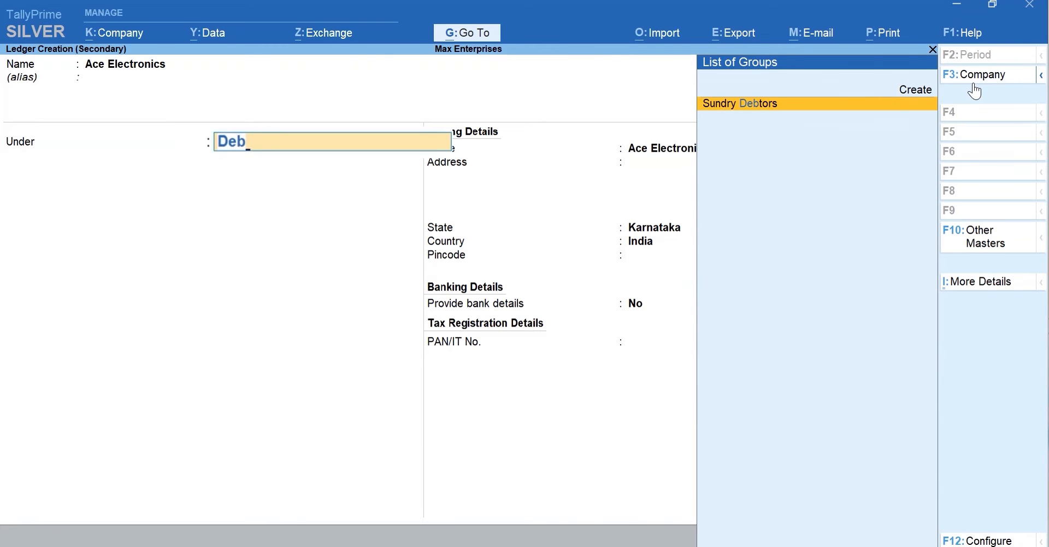
pyautogui.press('Return')
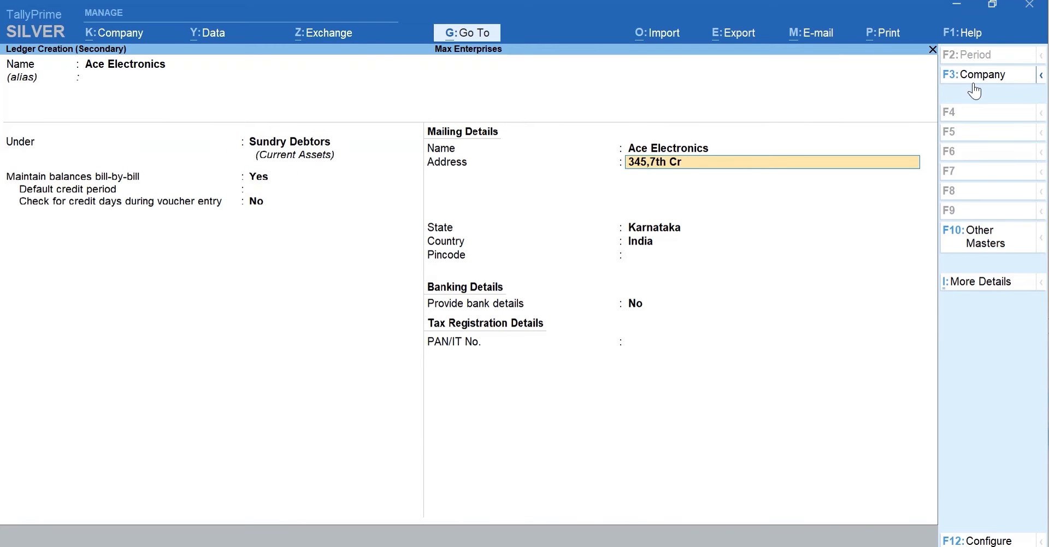
pyautogui.press('Return')
pyautogui.write('Koramangala')
pyautogui.press('Return')
pyautogui.write('Bengaluru')
pyautogui.press('Return')
pyautogui.press('Return')
pyautogui.press('Return')
pyautogui.press('Return')
pyautogui.write('560034')
pyautogui.press('Return')
pyautogui.press('Return')
pyautogui.press('y')
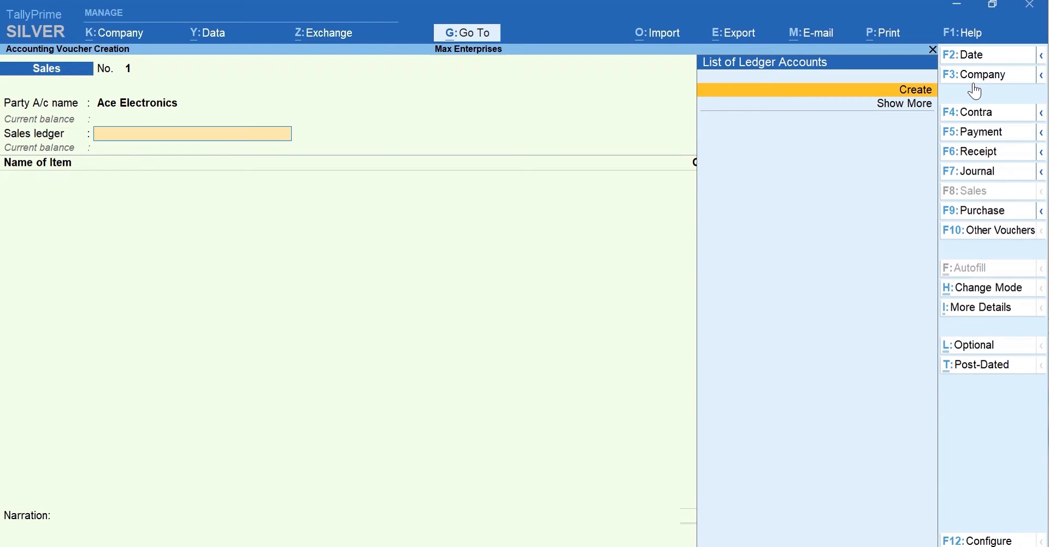
# Step: Quit the unfinished Sales voucher and bring up a blank Ledger Creation form
pyautogui.press('Escape')
pyautogui.press('y')
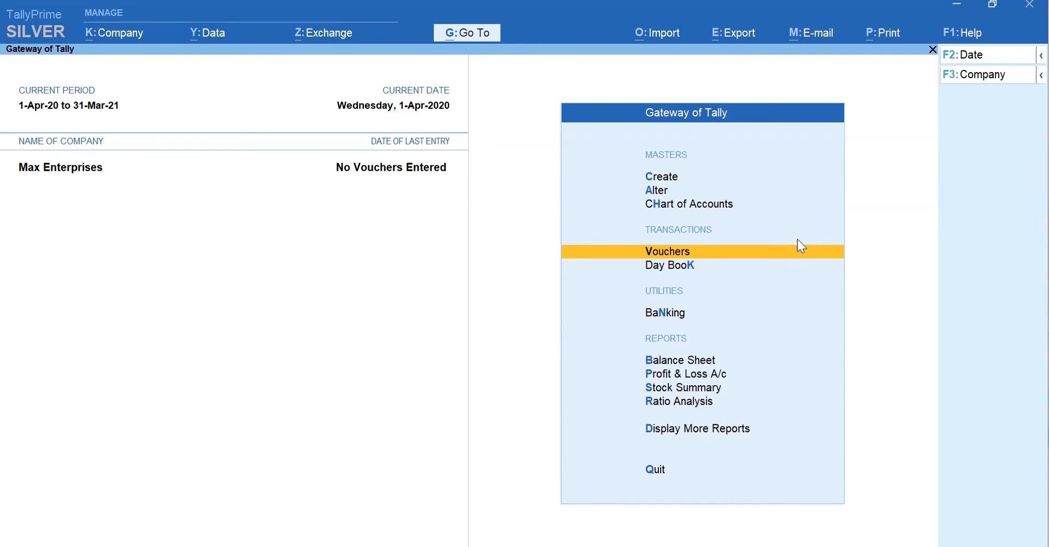
pyautogui.press('c')
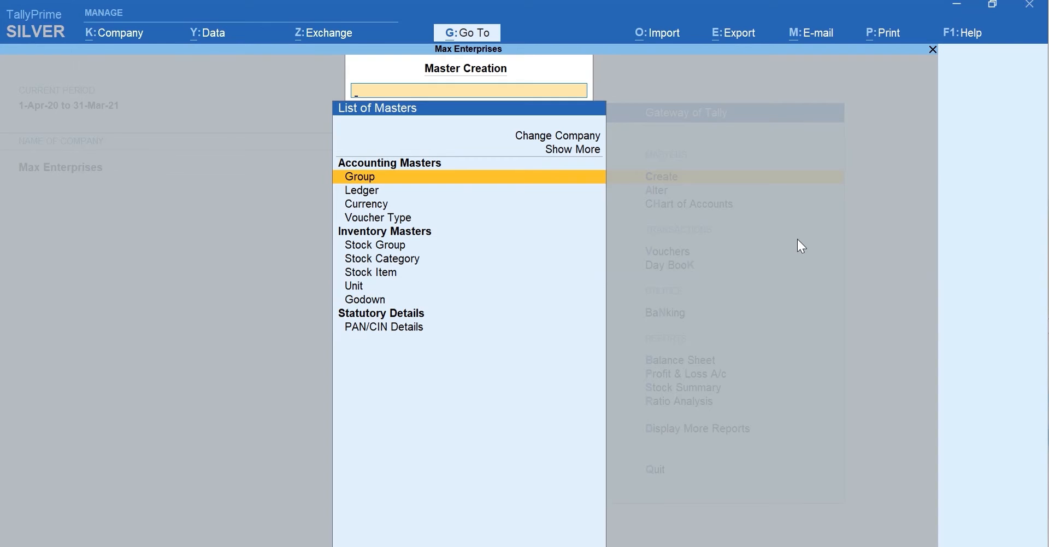
pyautogui.write('L')
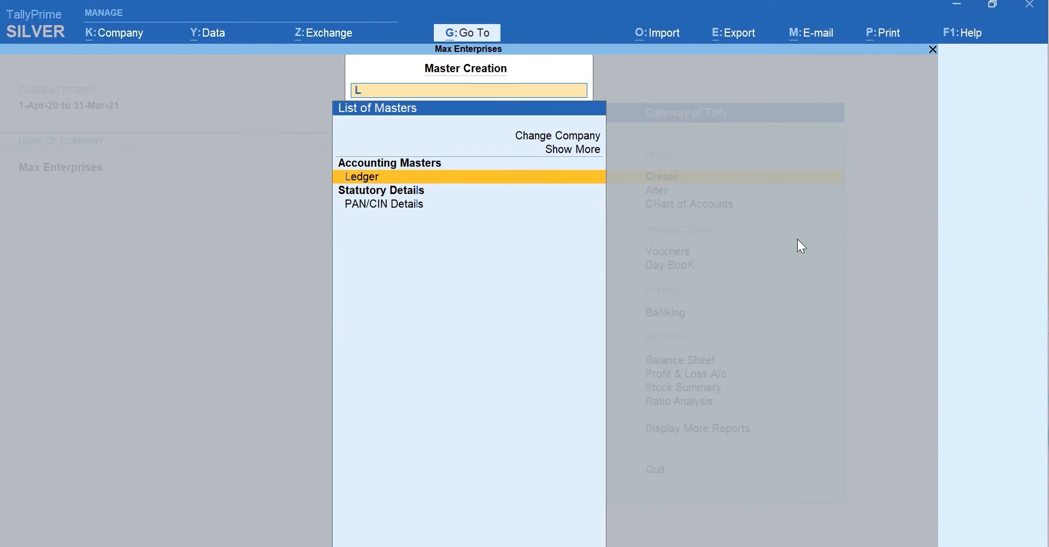
pyautogui.click(798, 240)
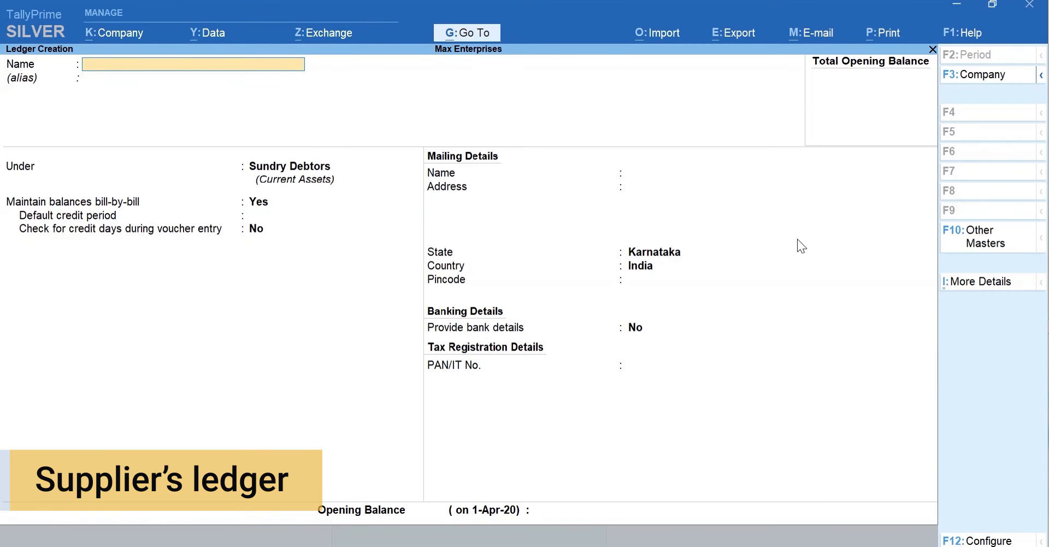
# Step: Save a ledger named A-One Electronics grouped under Sundry Creditors
pyautogui.write('A-One')
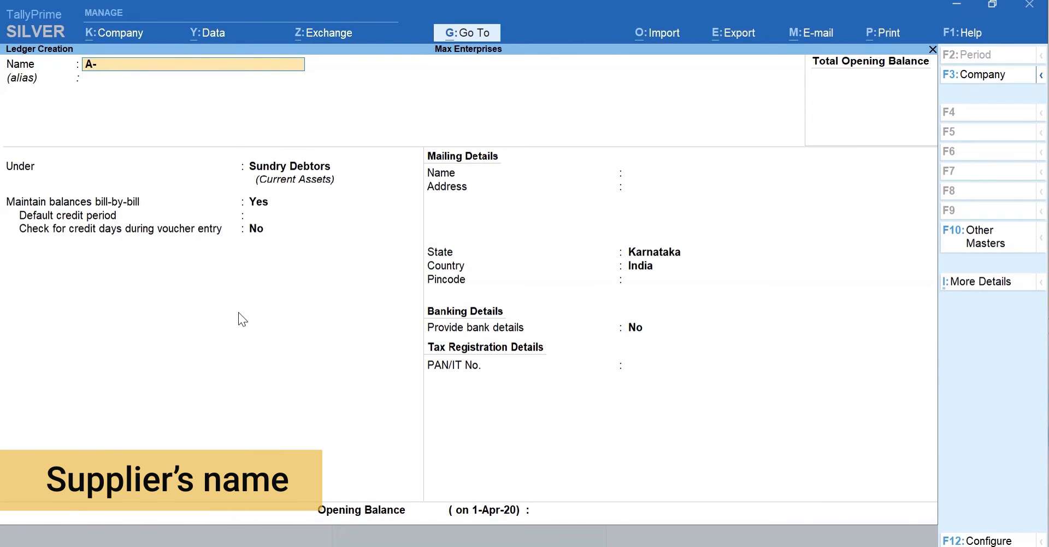
pyautogui.write(' Electronics')
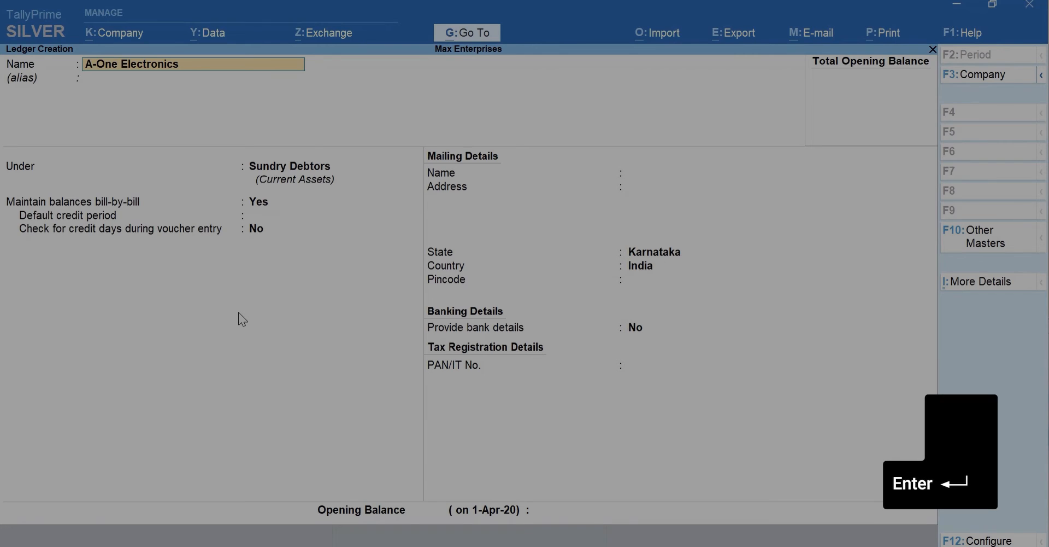
pyautogui.press('Return')
pyautogui.press('Return')
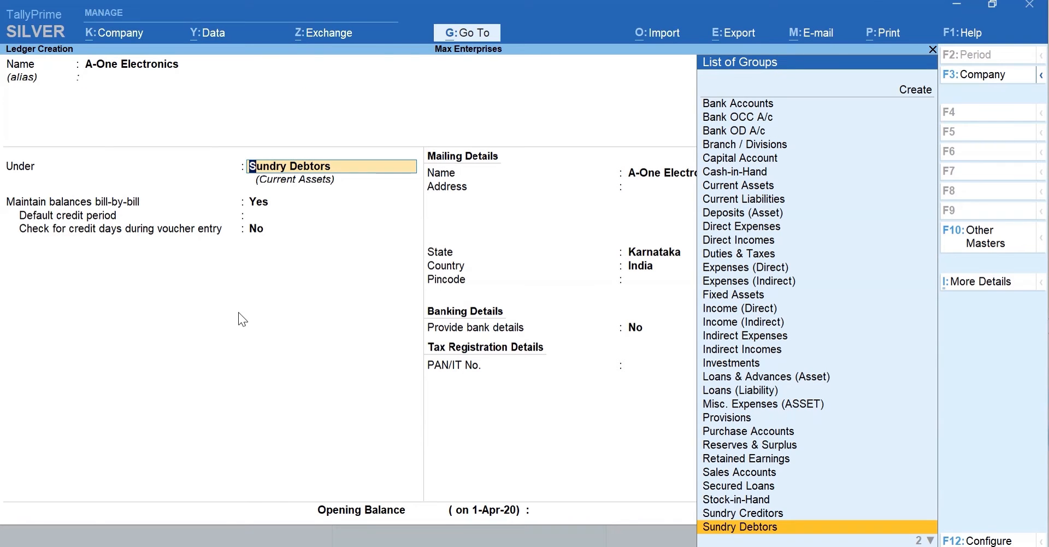
pyautogui.write('Cre')
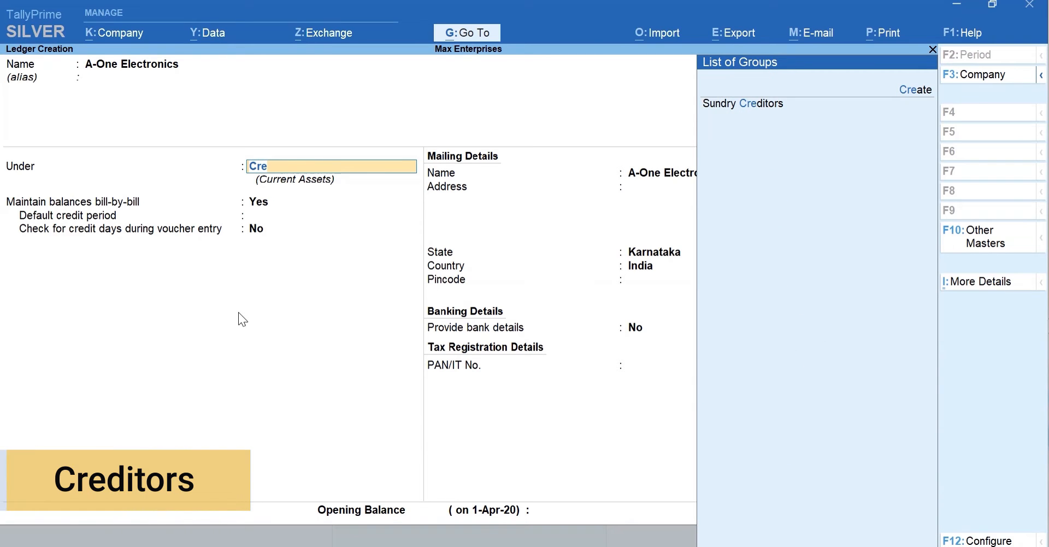
pyautogui.press('Return')
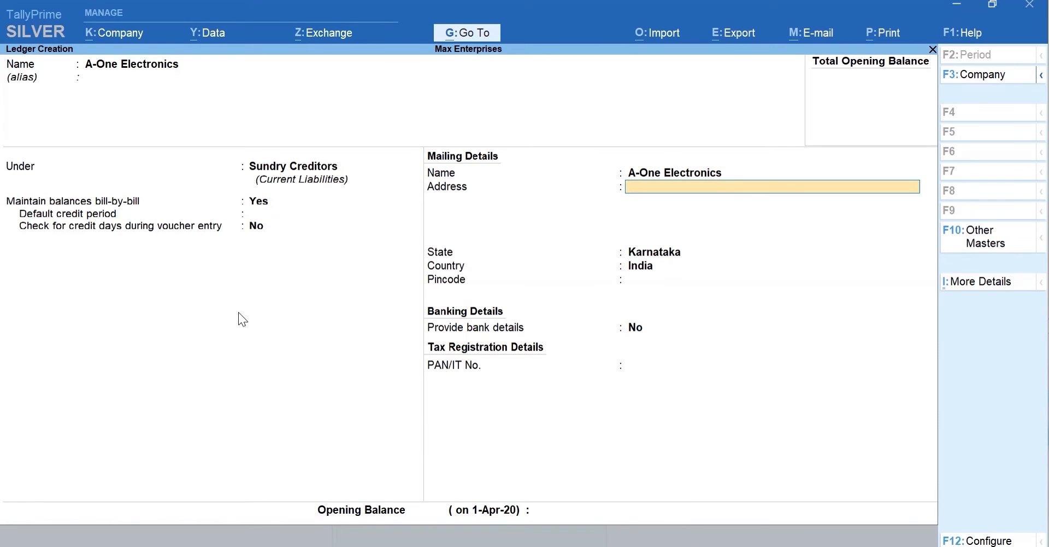
pyautogui.press('Return')
pyautogui.press('Return')
pyautogui.press('Return')
pyautogui.press('Return')
pyautogui.press('Return')
pyautogui.press('Return')
pyautogui.press('Return')
pyautogui.press('y')
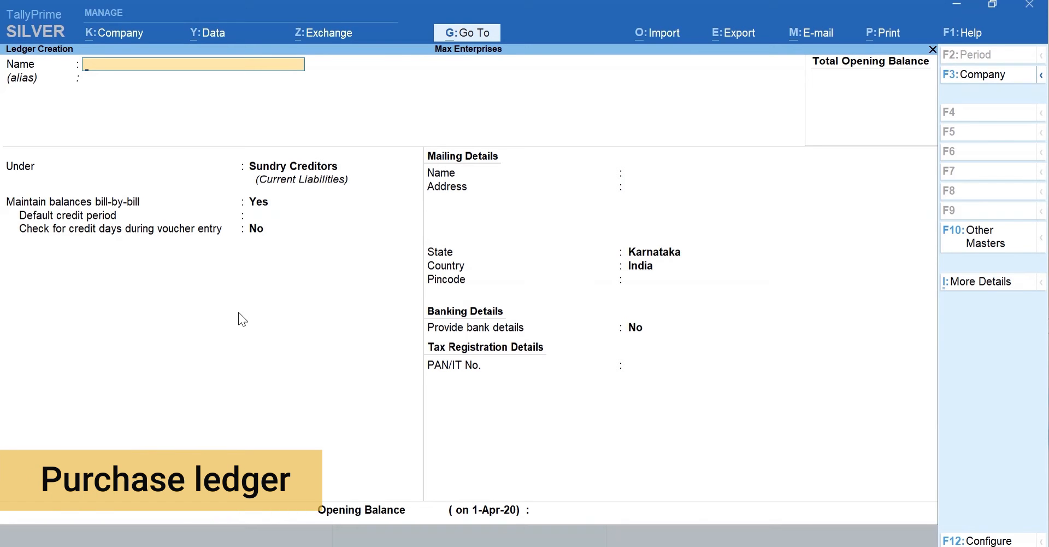
# Step: Save a ledger named Purchases with Purchase Accounts as its group
pyautogui.write('Pu')
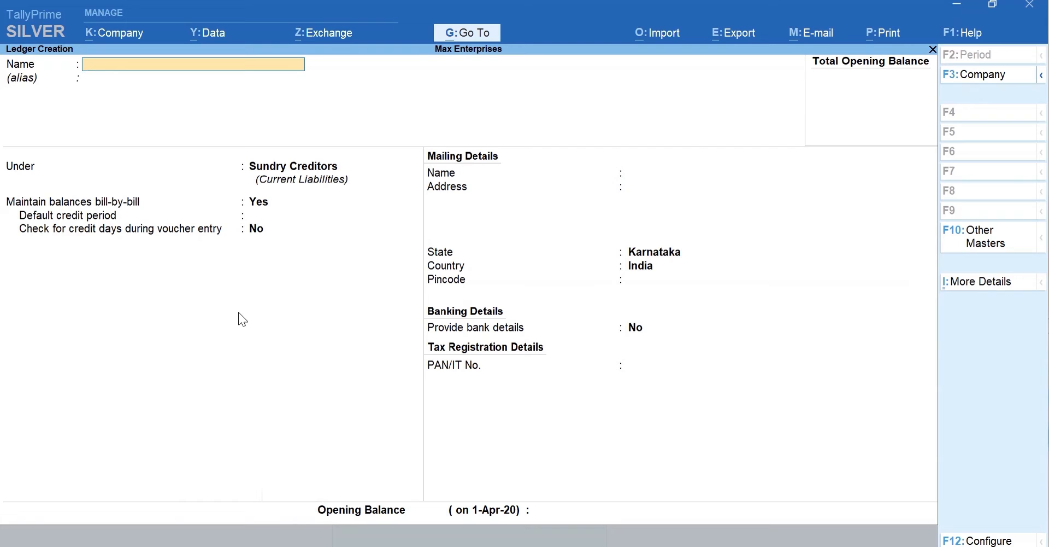
pyautogui.write('rchases')
pyautogui.press('Return')
pyautogui.write('Pur')
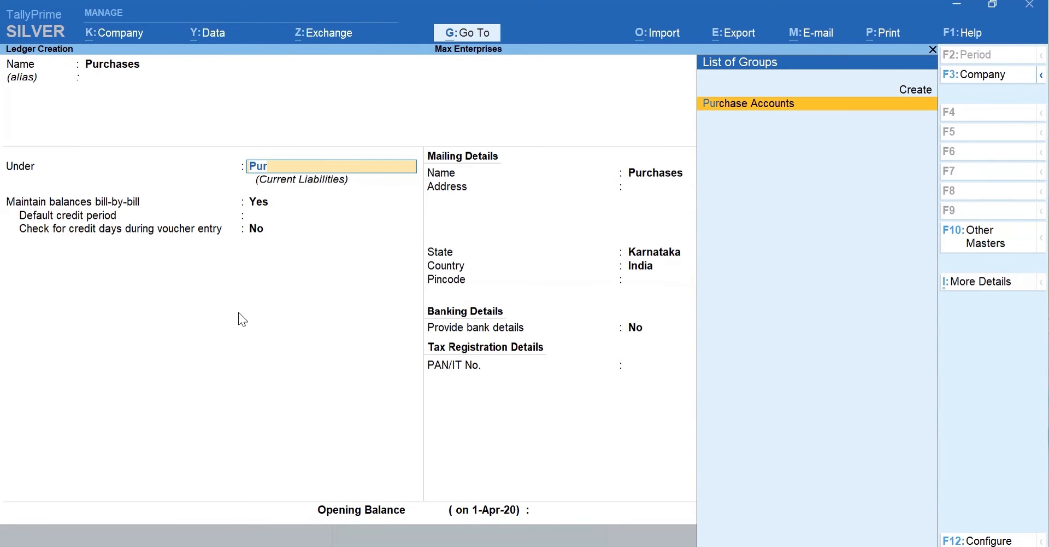
pyautogui.press('Return')
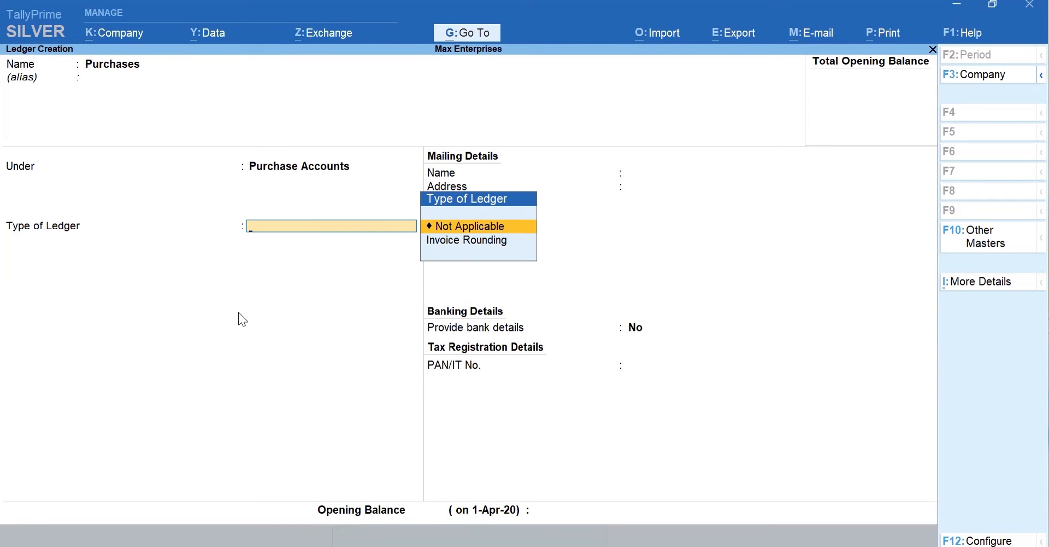
pyautogui.hotkey('ctrl', 'a')
pyautogui.press('Escape')
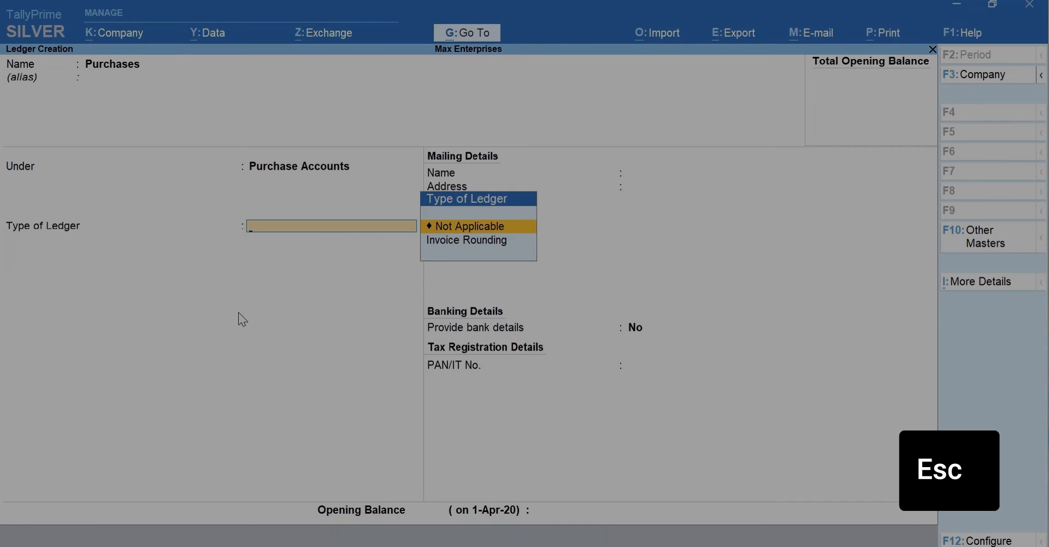
pyautogui.hotkey('ctrl', 'a')
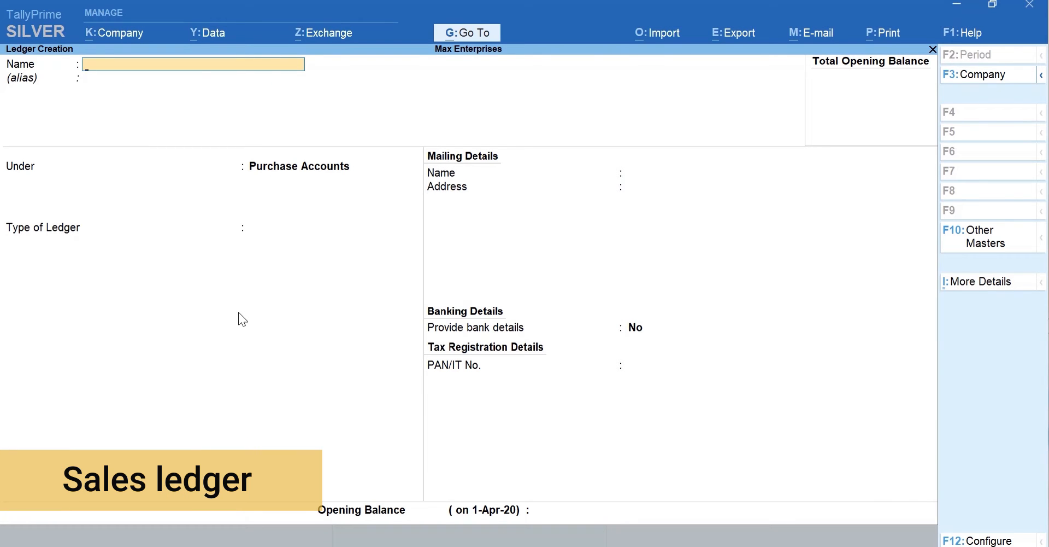
# Step: Save a ledger named Sales with Sales Accounts as its group
pyautogui.write('Sales')
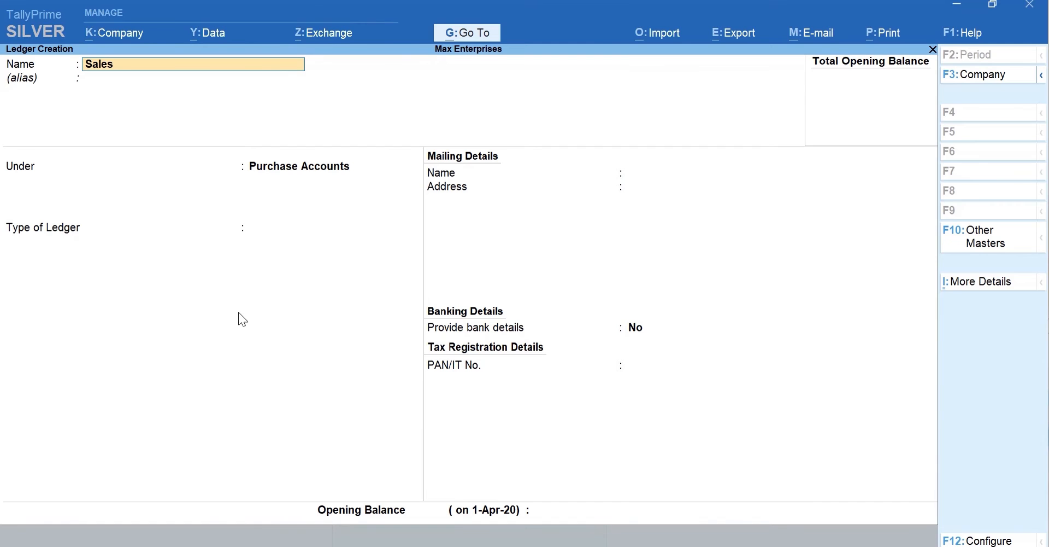
pyautogui.press('Return')
pyautogui.press('Return')
pyautogui.write('Sa')
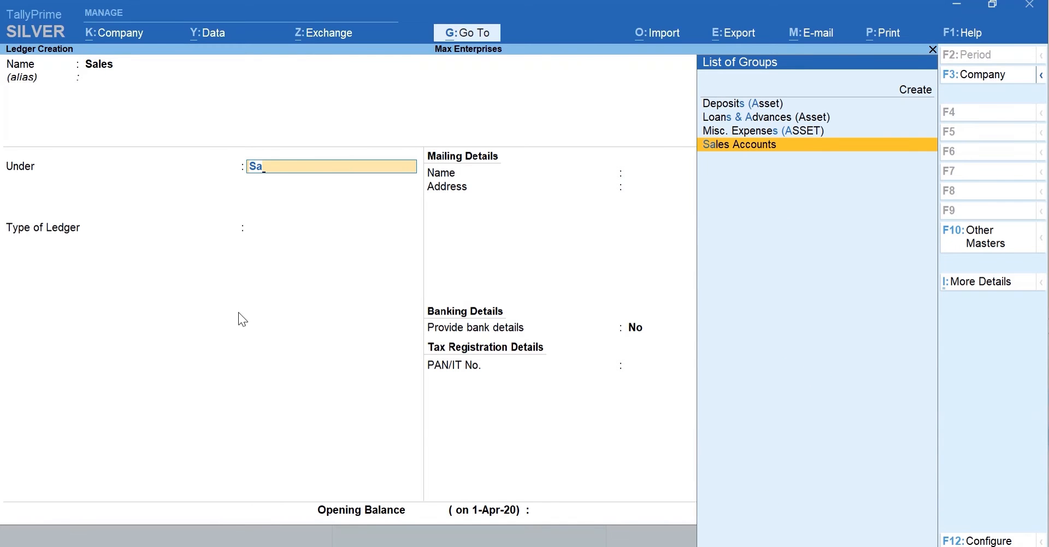
pyautogui.press('Return')
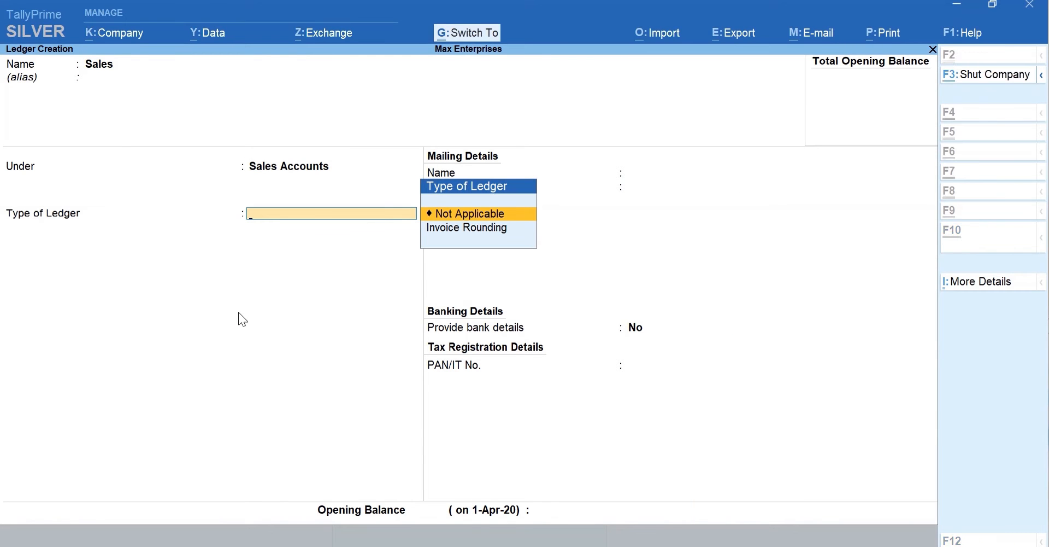
pyautogui.hotkey('ctrl', 'a')
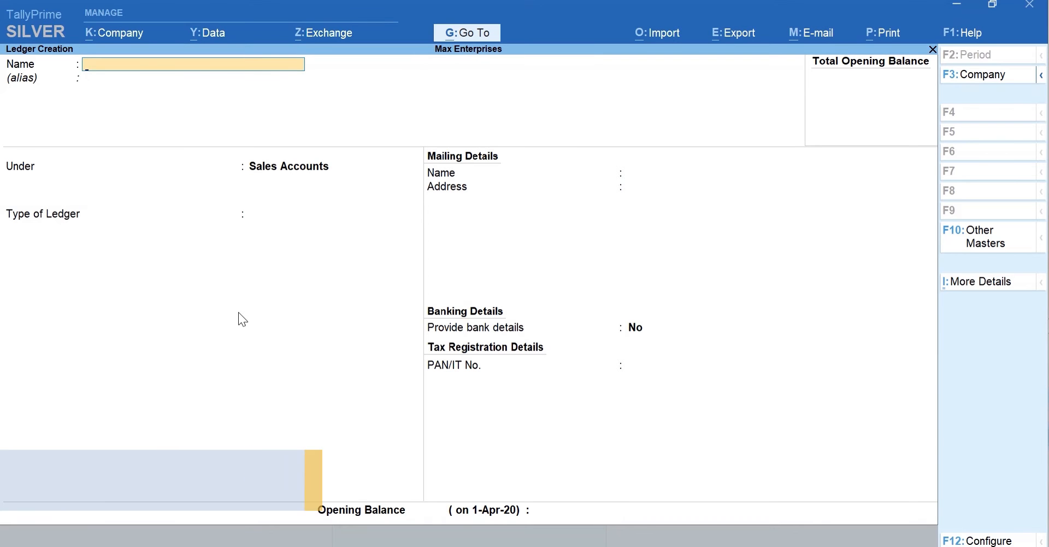
# Step: Name the new ledger ICICI Bank and group it under Bank Accounts
pyautogui.write('ICICI Bank')
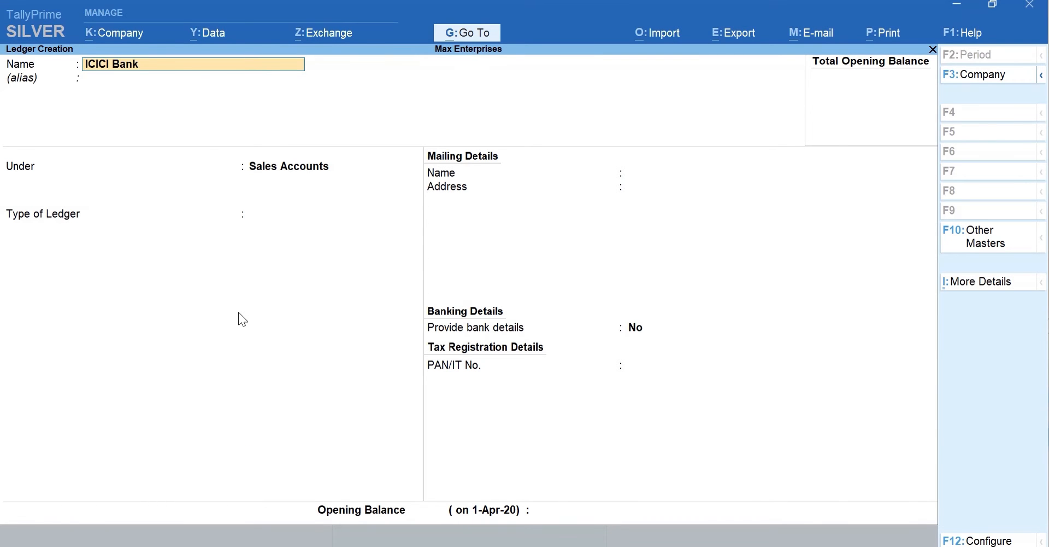
pyautogui.press('Return')
pyautogui.write('Bank')
pyautogui.press('Return')
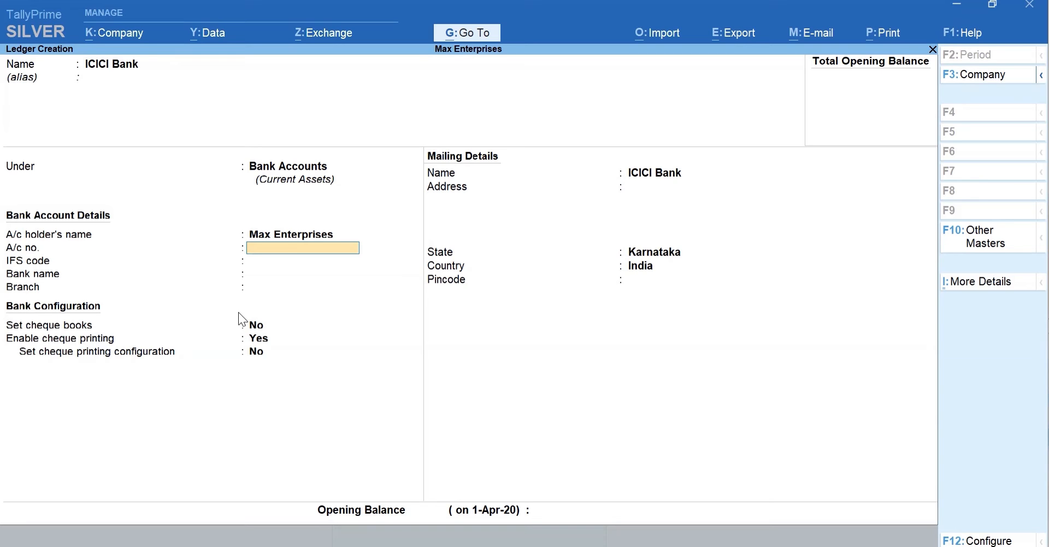
# Step: Enter the account number, IFS code ICIC0000043, bank ICICI Bank (India), branch HSR Layout, and save
pyautogui.press('Return')
pyautogui.write('ICIC0000043')
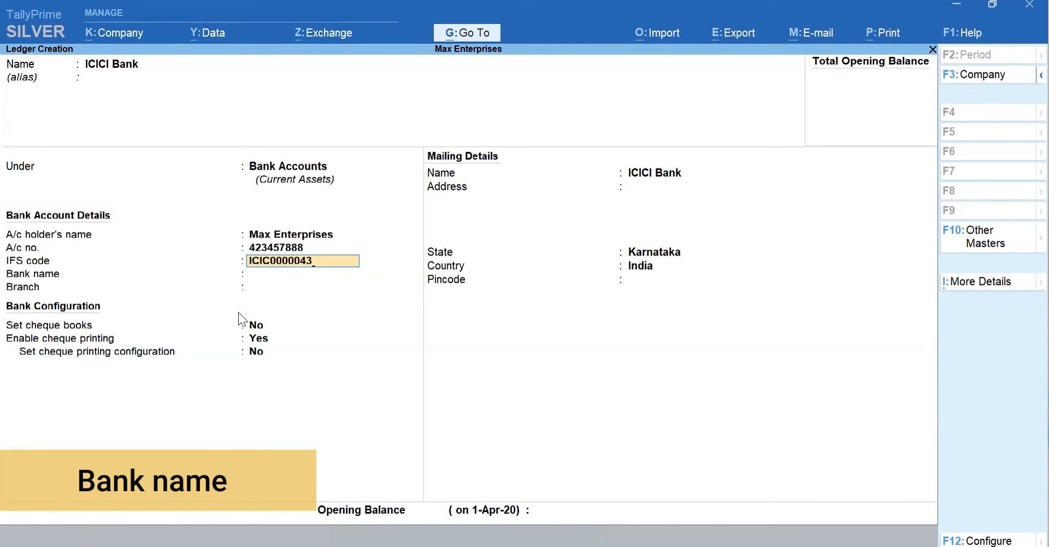
pyautogui.press('Return')
pyautogui.write('ICICI Bank (India')
pyautogui.press('Return')
pyautogui.write('HSR Layo')
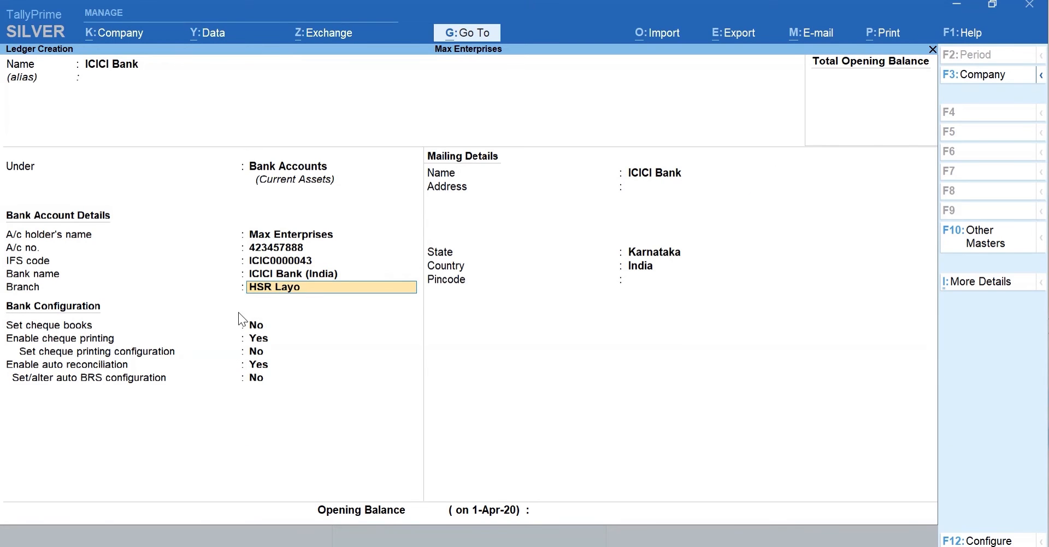
pyautogui.write('ut')
pyautogui.press('Return')
pyautogui.press('Return')
pyautogui.press('Return')
pyautogui.press('Return')
pyautogui.press('Return')
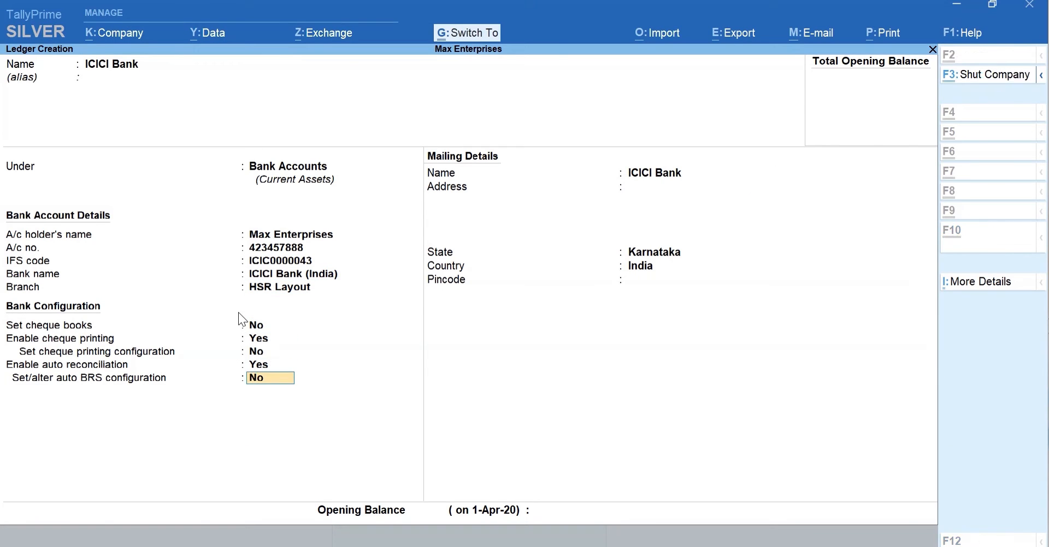
pyautogui.hotkey('ctrl', 'a')
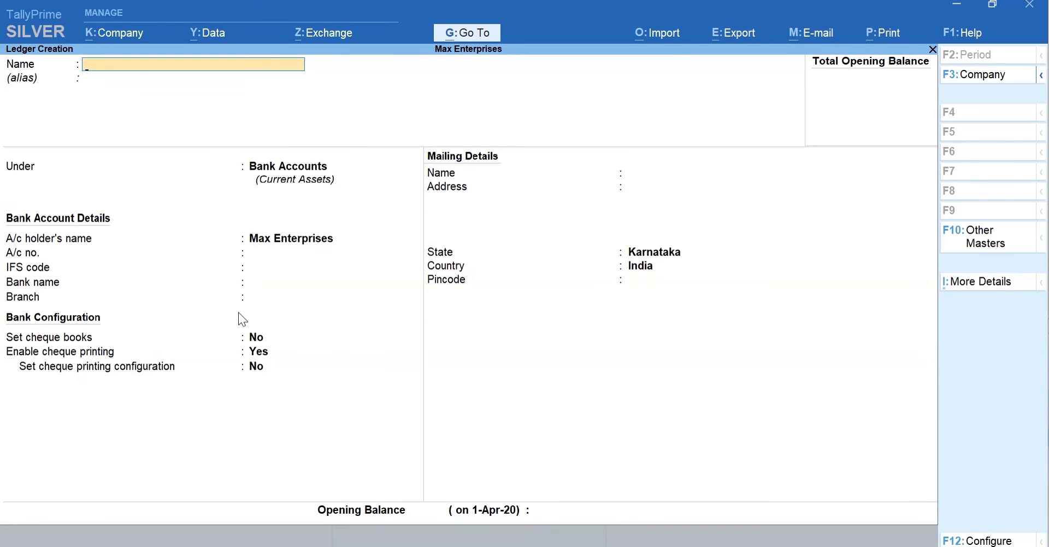
pyautogui.press('Escape')
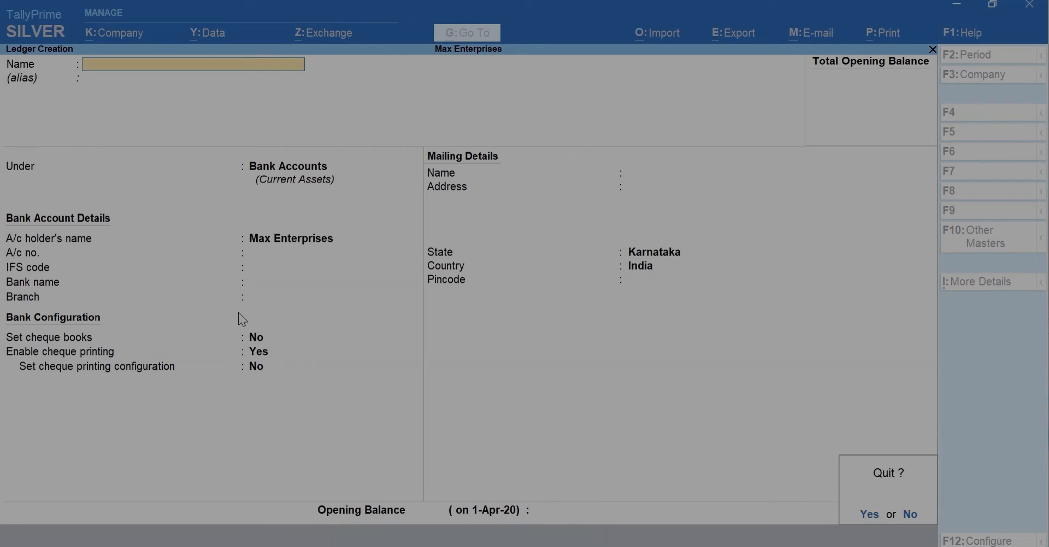
# Step: Quit ledger creation back to Gateway of Tally and open Chart of Accounts
pyautogui.press('Escape')
pyautogui.press('Escape')
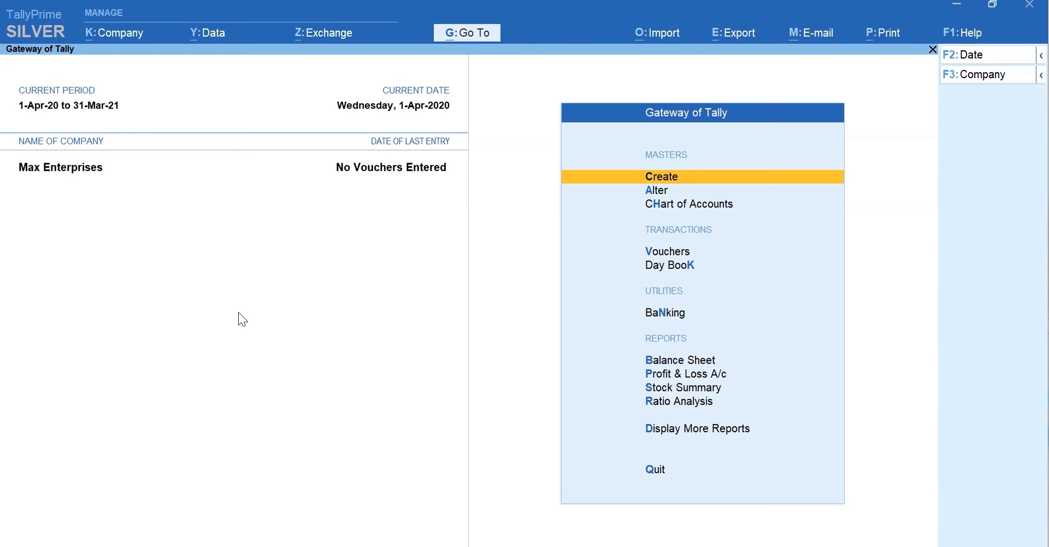
pyautogui.press('h')
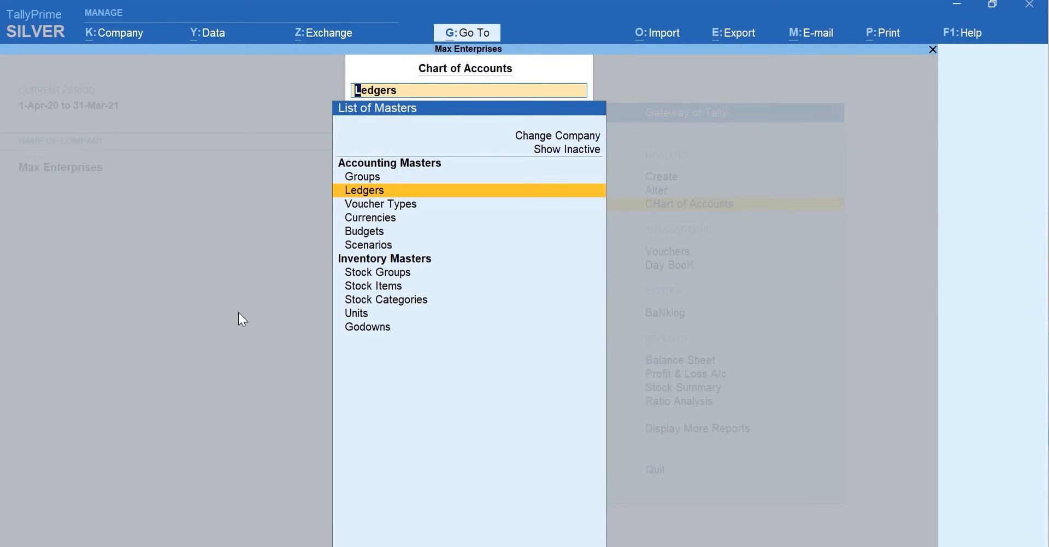
# Step: Open the List of Ledgers and bring up the Multi-Masters options
pyautogui.press('Return')
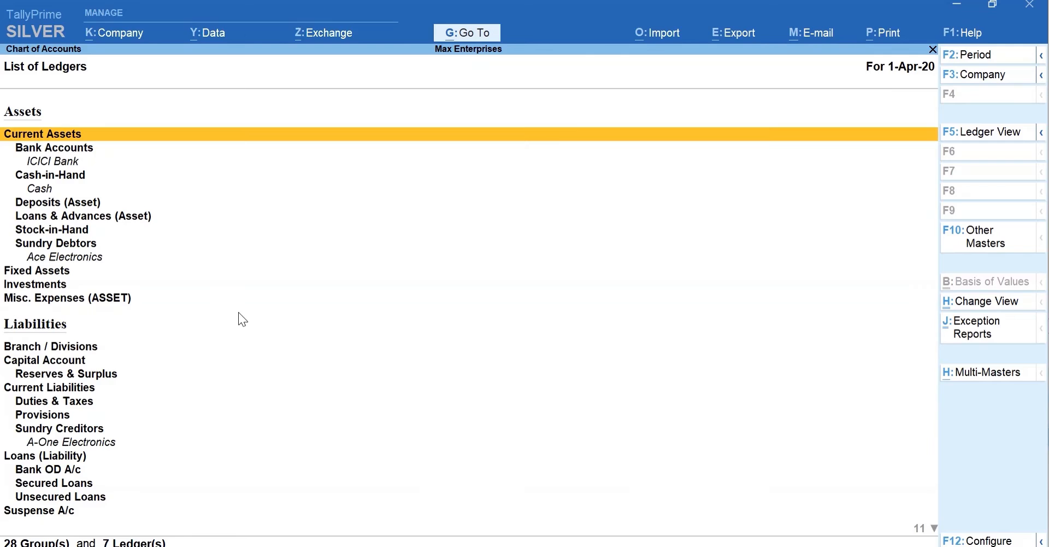
pyautogui.hotkey('alt', 'h')
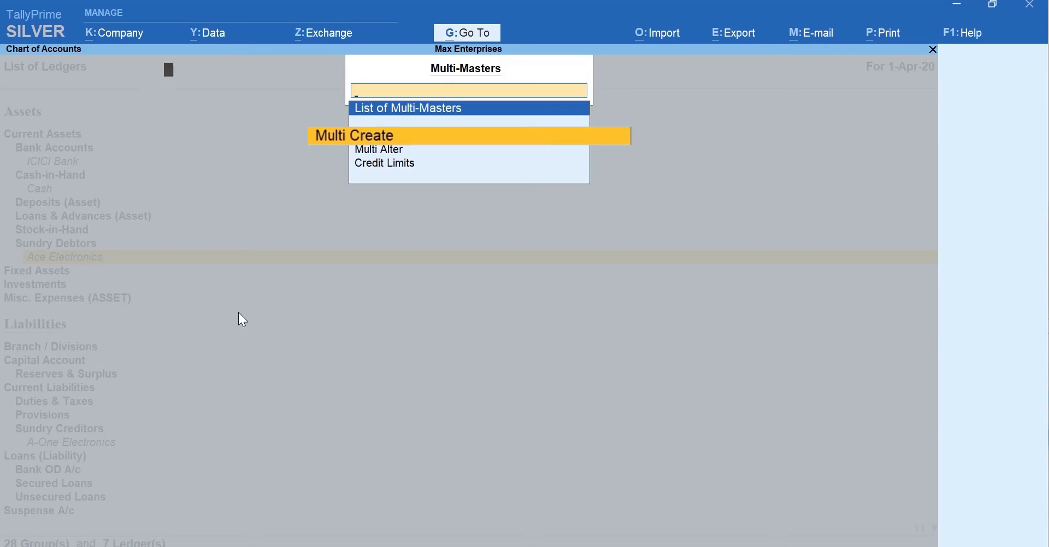
# Step: Start a multi-ledger entry with Indirect Expenses as the parent group
pyautogui.press('Return')
pyautogui.press('BackSpace')
pyautogui.write('Indi')
pyautogui.press('Down')
pyautogui.press('Down')
pyautogui.press('Up')
pyautogui.press('Return')
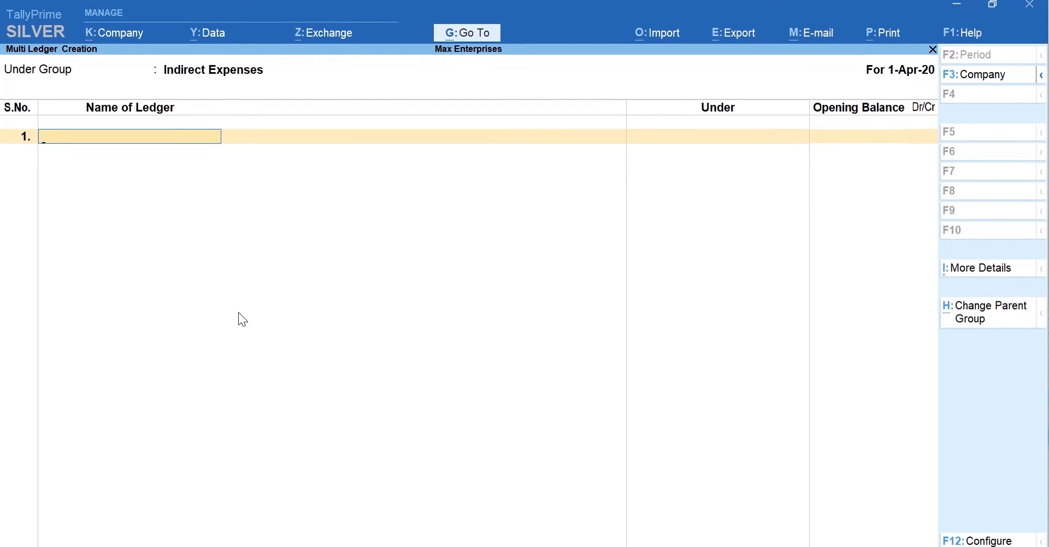
# Step: Add the Rent, Conveyance and Office Expenses ledgers without opening balances and save them
pyautogui.write('Rent')
pyautogui.press('Return')
pyautogui.write('Conveyance')
pyautogui.press('Return')
pyautogui.write('Office Expenses')
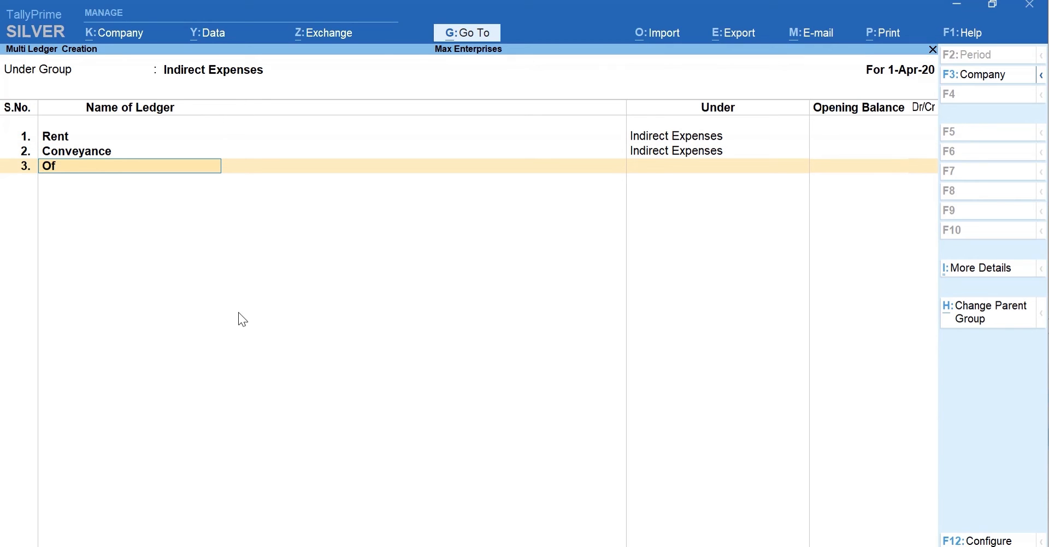
pyautogui.press('Return')
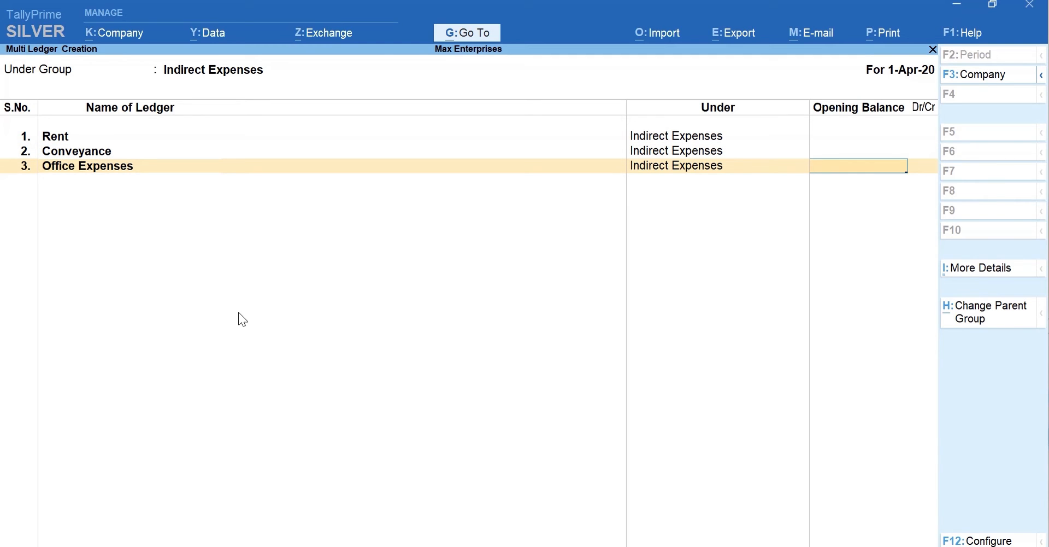
pyautogui.press('Return')
pyautogui.press('Return')
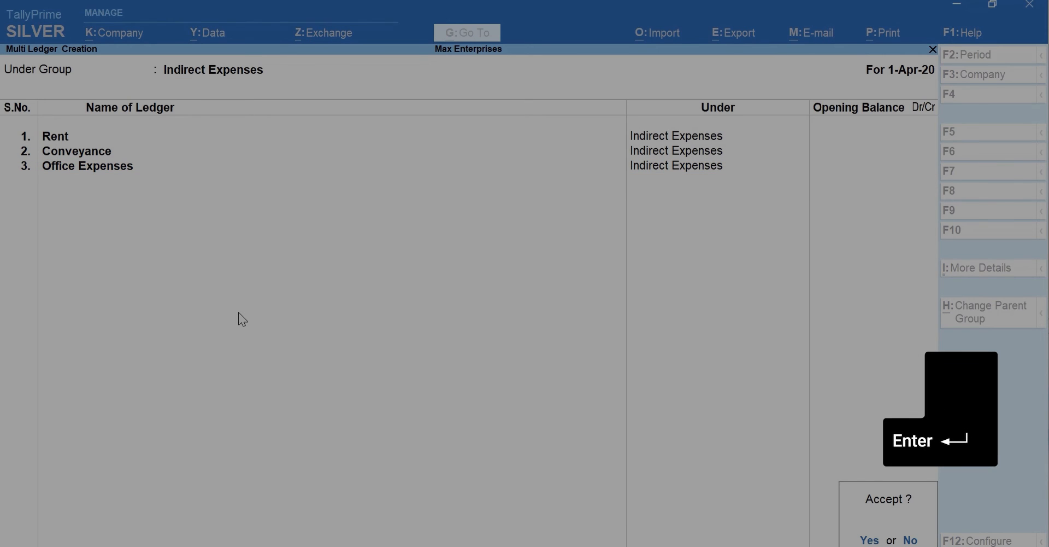
pyautogui.press('Return')
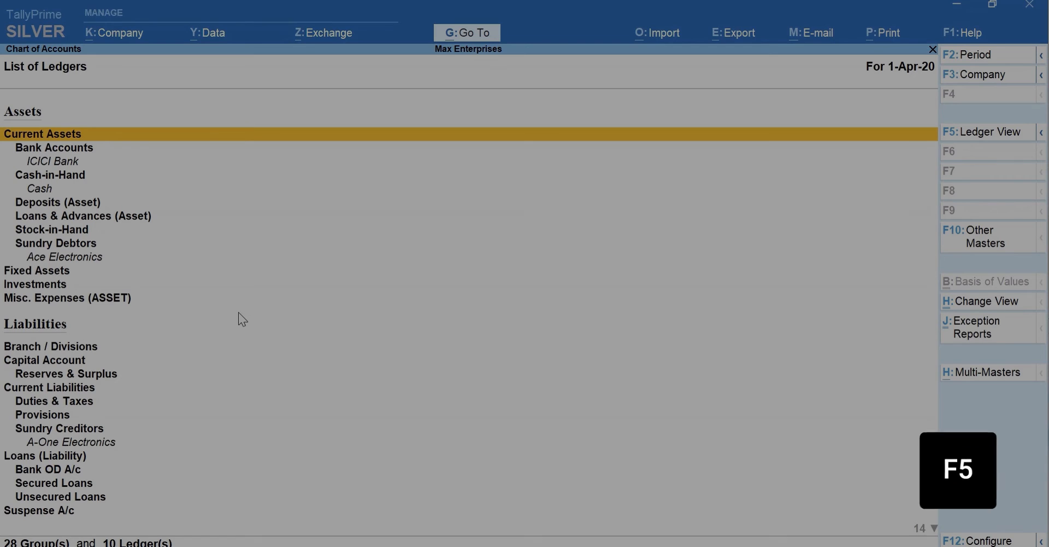
# Step: View all ten ledgers ledger-wise, check Exception Reports, then exit to Gateway of Tally
pyautogui.press('F5')
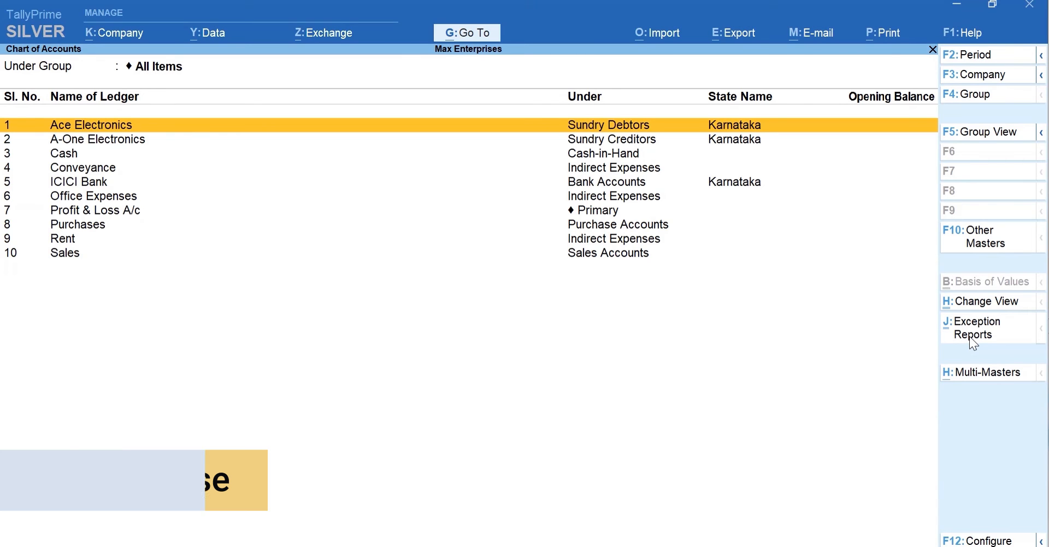
pyautogui.click(974, 343)
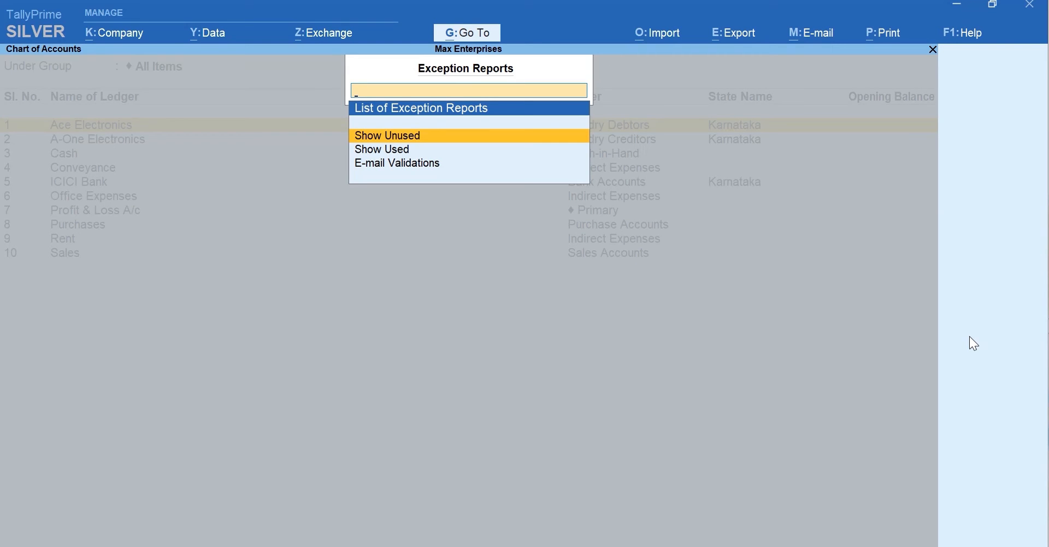
pyautogui.press('Escape')
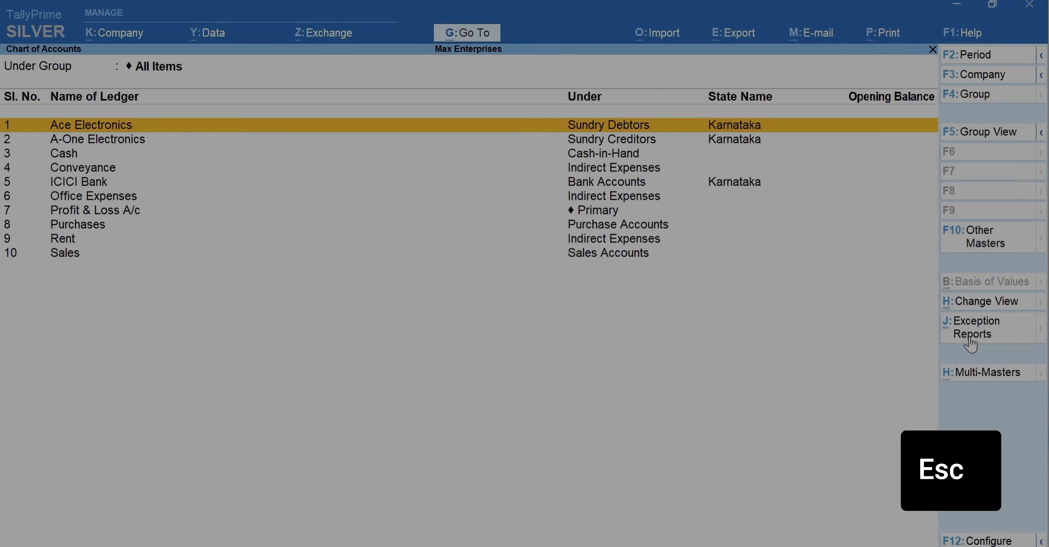
pyautogui.press('Escape')
pyautogui.press('Escape')
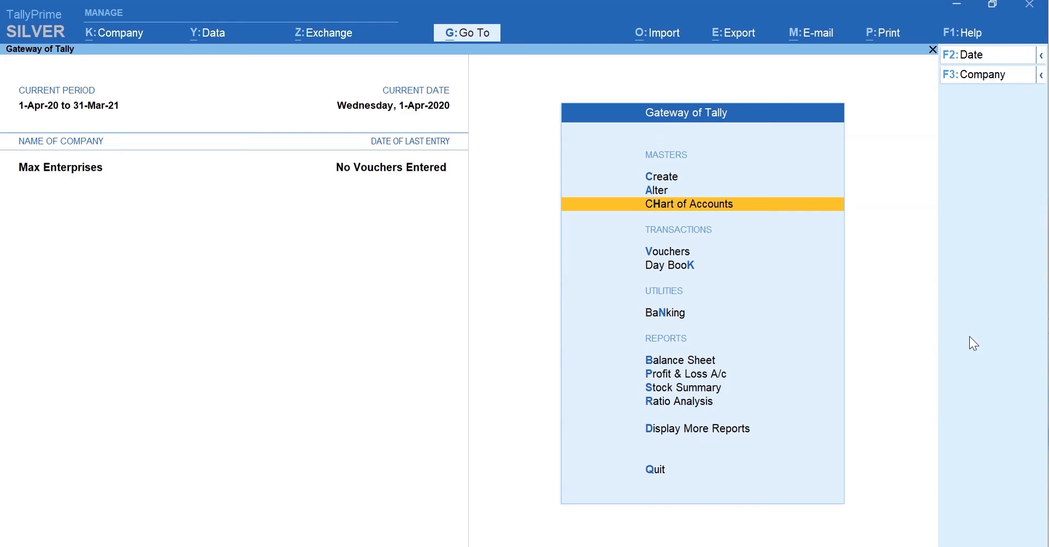
pyautogui.press('a')
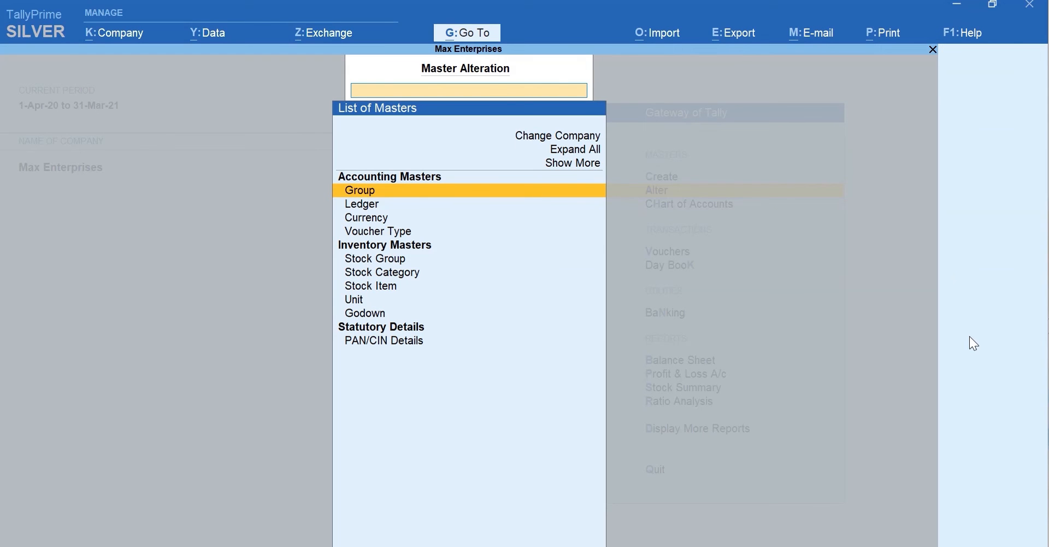
pyautogui.press('Down')
pyautogui.press('Return')
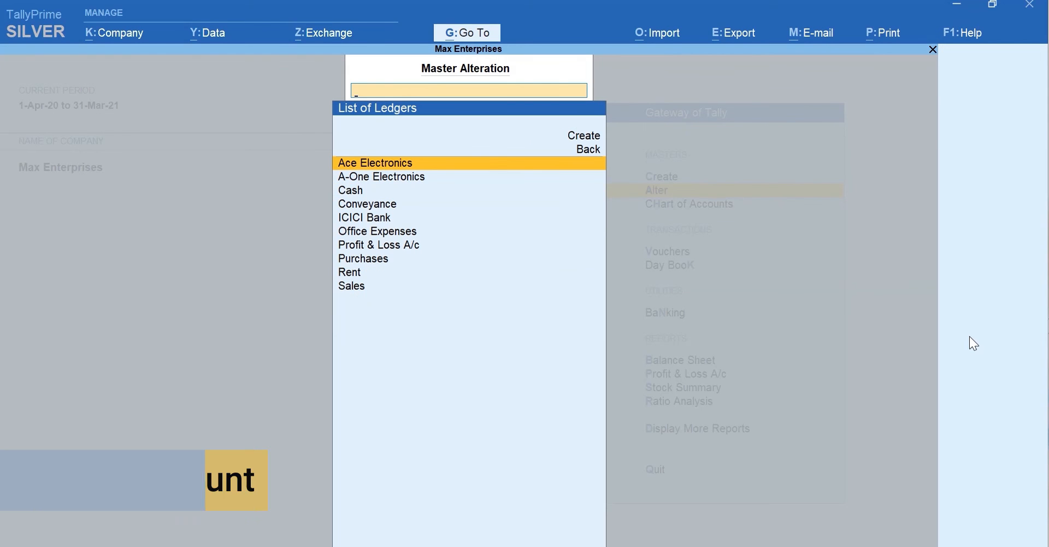
pyautogui.press('Return')
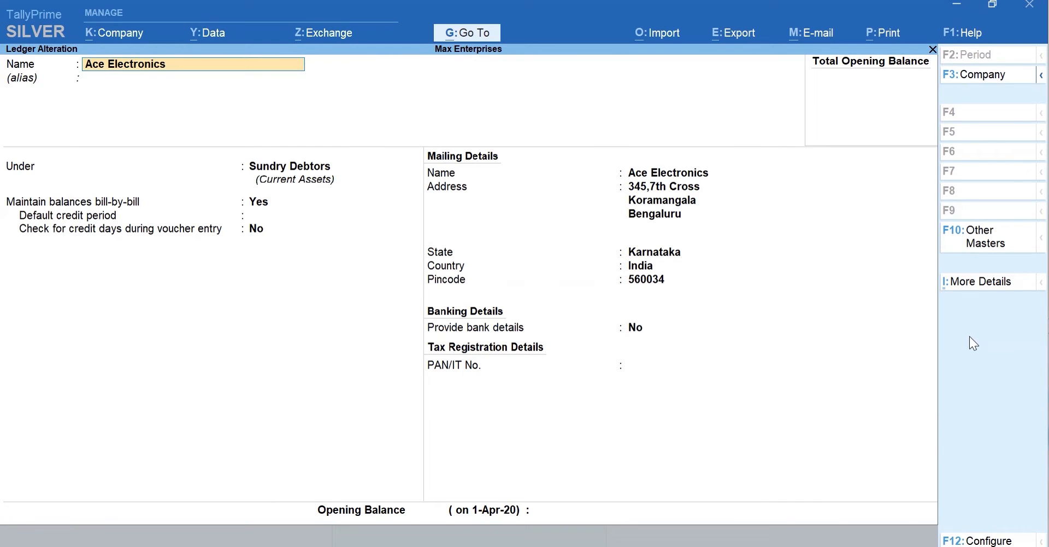
pyautogui.press('Escape')
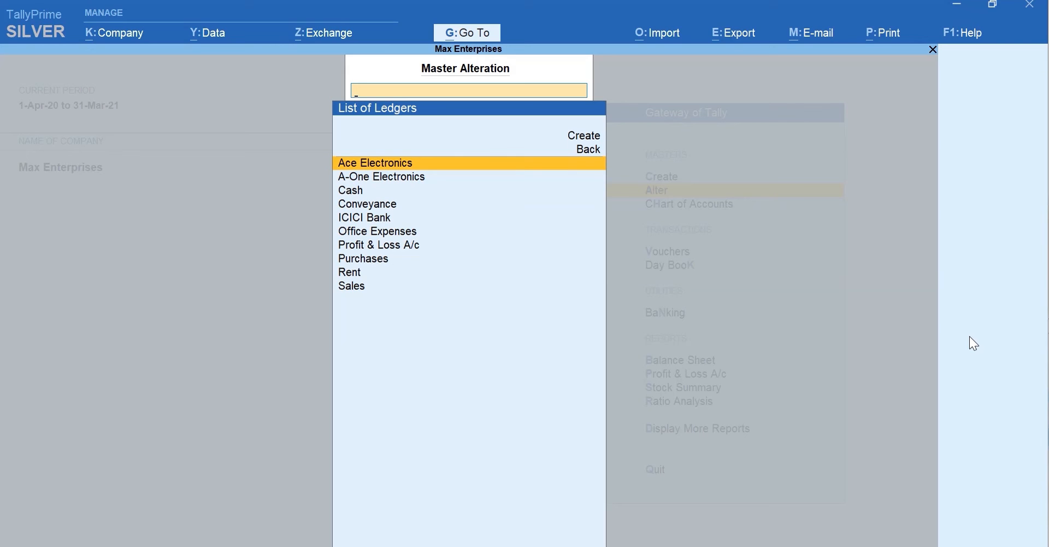
pyautogui.press('Down')
pyautogui.press('Down')
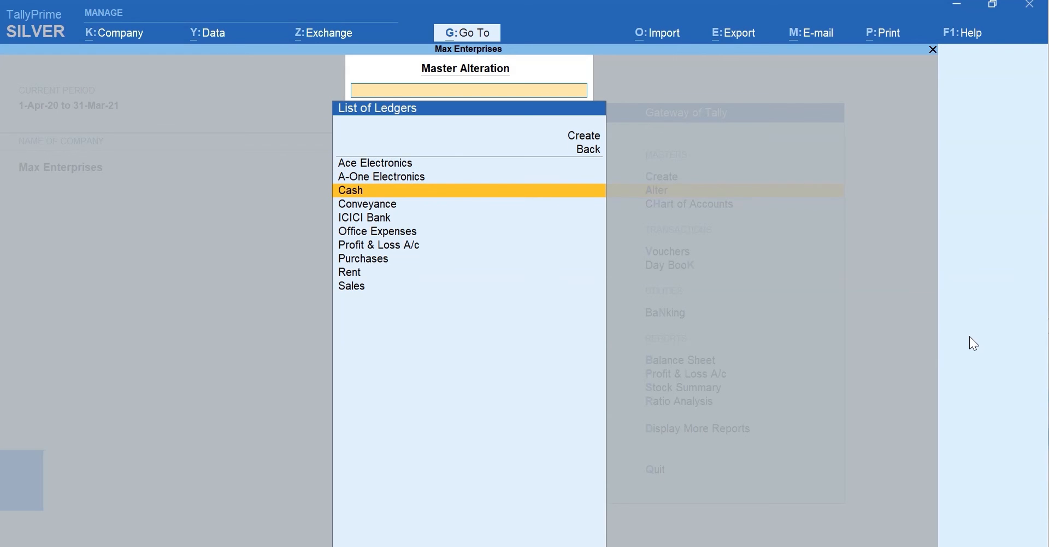
pyautogui.press('Down')
pyautogui.press('Down')
pyautogui.press('Down')
pyautogui.press('Down')
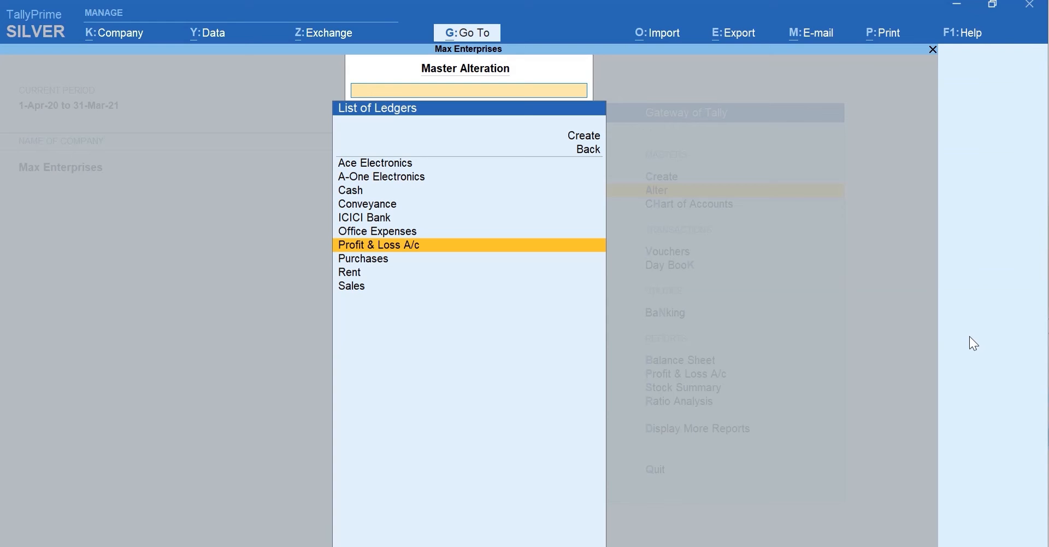
pyautogui.press('Escape')
pyautogui.press('Escape')
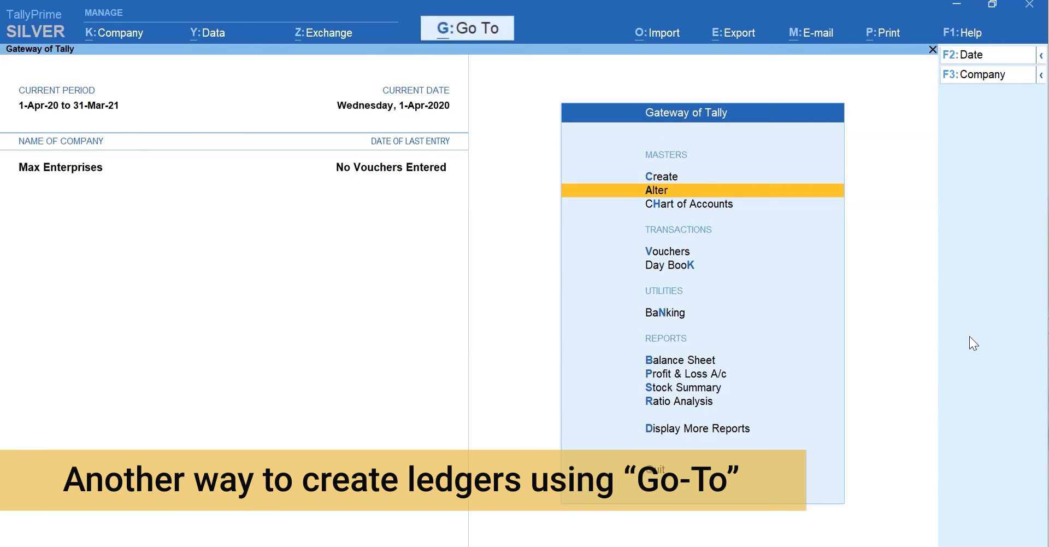
# Step: Show the Max Enterprises Balance Sheet as at 1-Apr-20 and bring up Go To (Alt+G)
pyautogui.press('b')
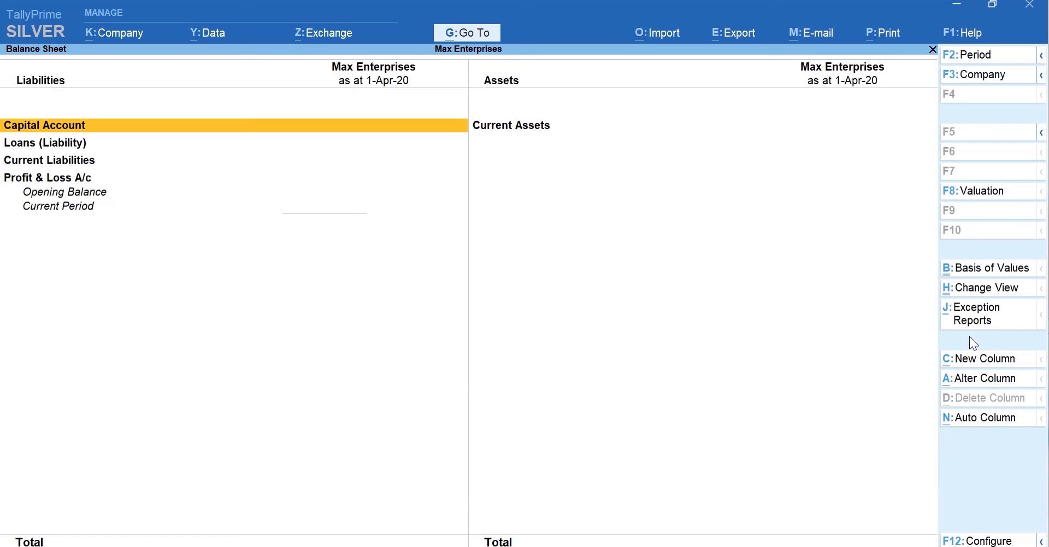
pyautogui.hotkey('alt', 'g')
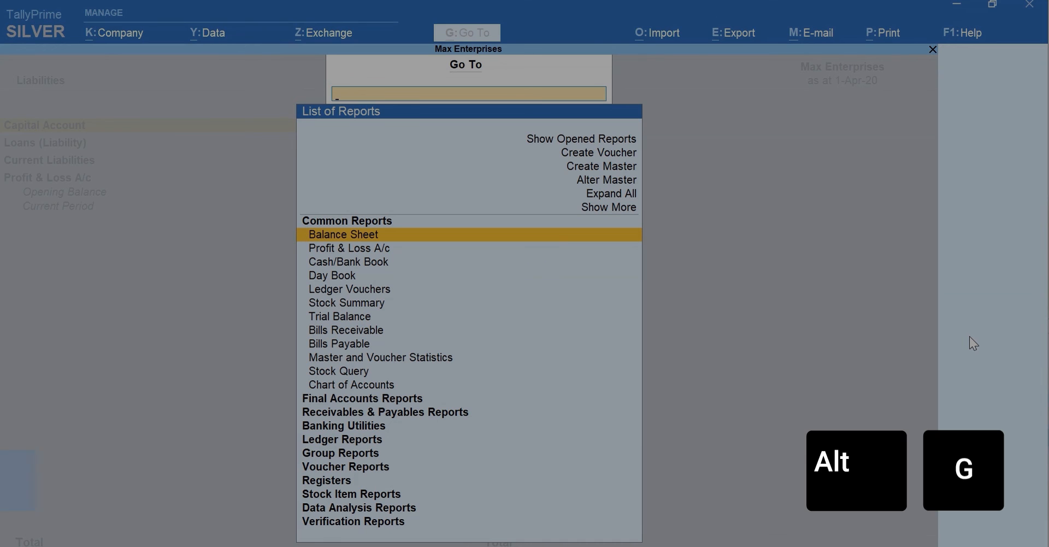
# Step: Create the Office Furniture ledger under Fixed Assets with a 60000 Dr opening balance
pyautogui.press('Up')
pyautogui.press('Up')
pyautogui.press('Up')
pyautogui.press('Up')
pyautogui.press('Return')
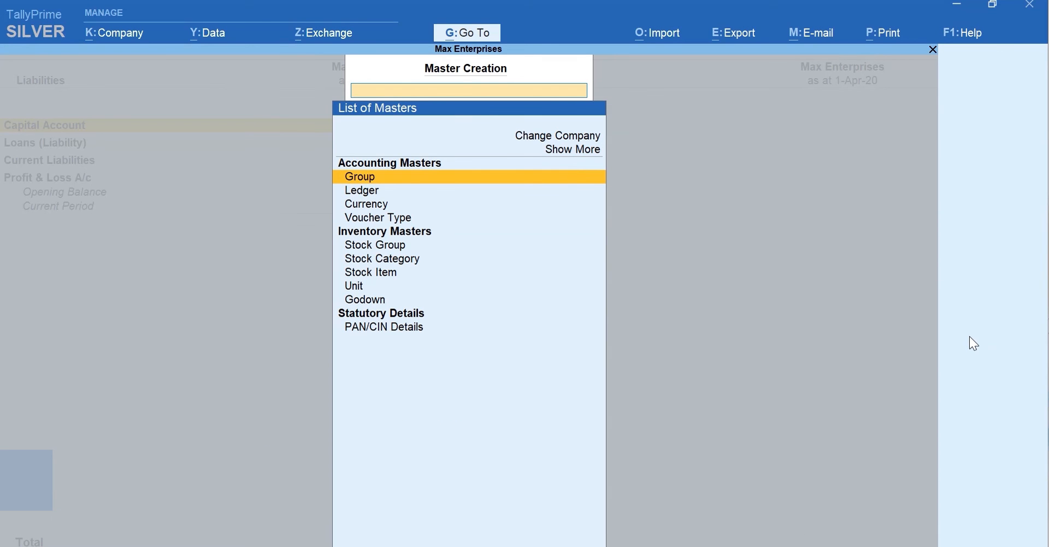
pyautogui.press('Down')
pyautogui.press('Return')
pyautogui.write('Office Furnit')
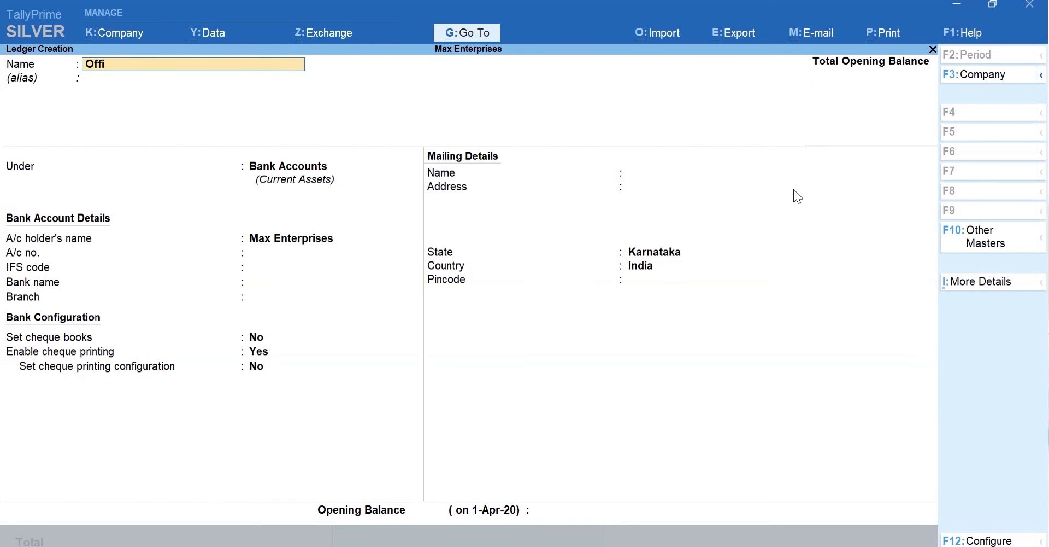
pyautogui.press('Return')
pyautogui.write('F')
pyautogui.press('Return')
pyautogui.press('Return')
pyautogui.press('Return')
pyautogui.press('Return')
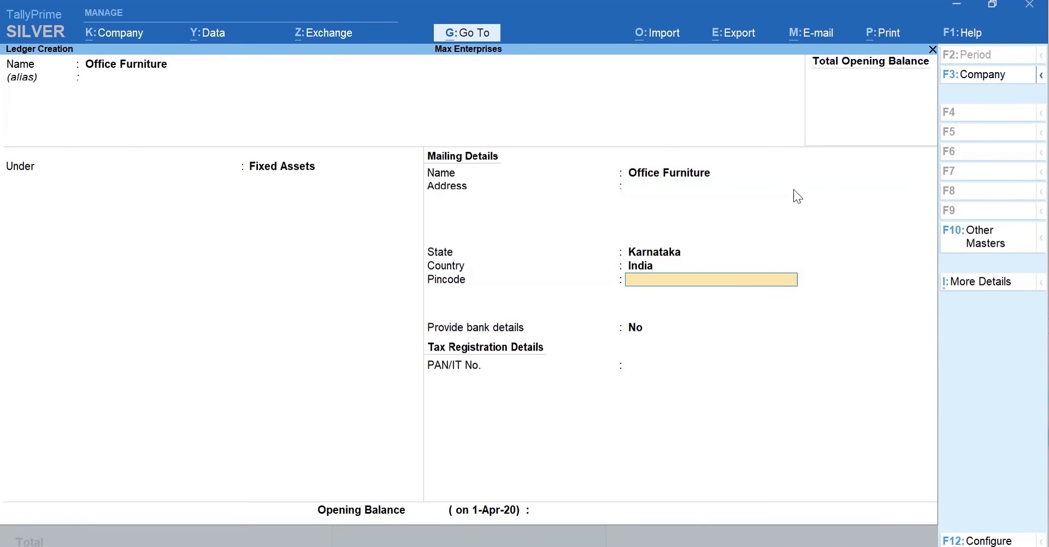
pyautogui.write('60000')
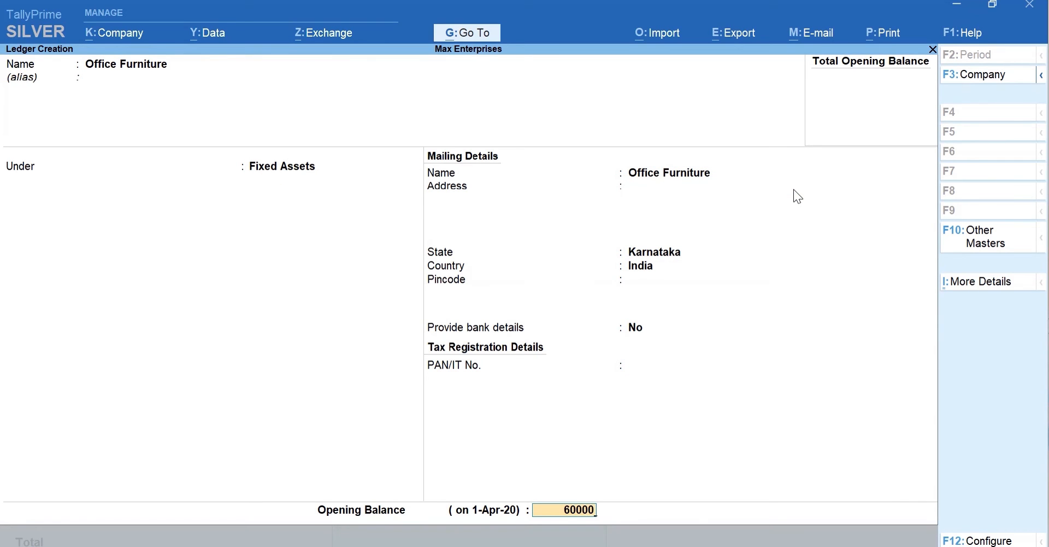
pyautogui.press('Return')
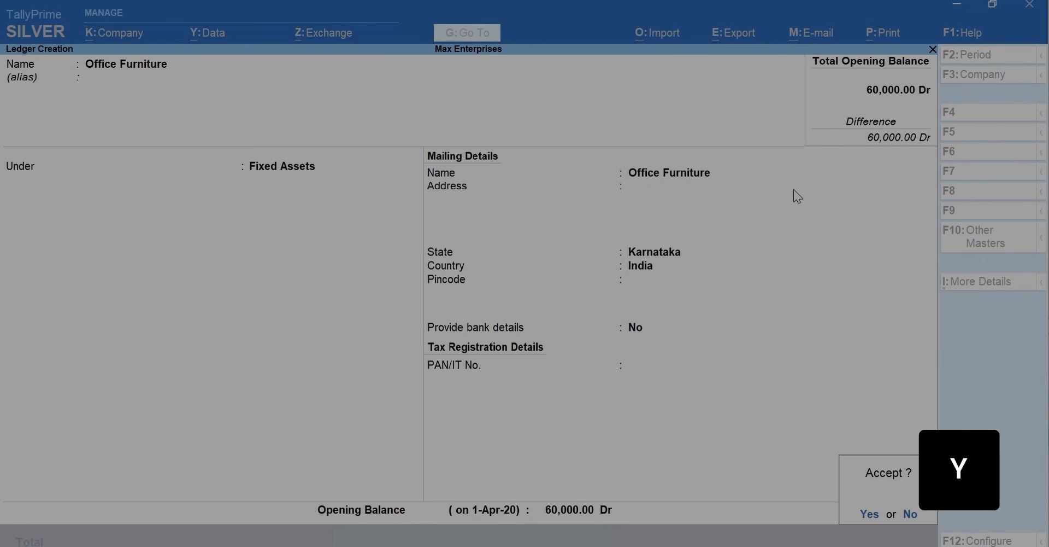
pyautogui.press('y')
# Step: Back on the Balance Sheet, expand Fixed Assets to show Office Furniture at 60,000
pyautogui.press('Escape')
pyautogui.press('Escape')
pyautogui.press('Right')
pyautogui.hotkey('shift', 'Return')
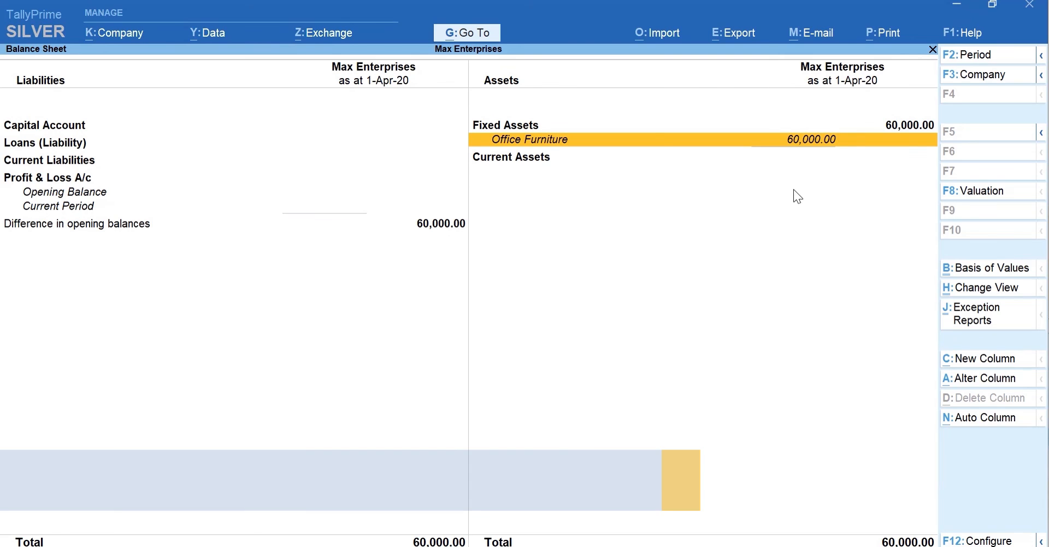